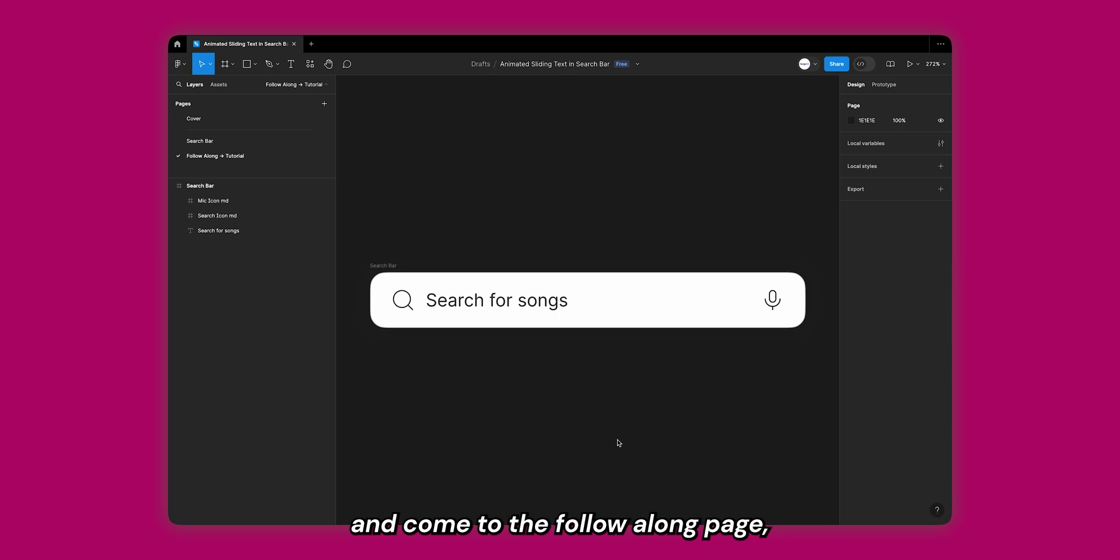
- Duplicate the 'Search for songs' text layer
{"action": "left_click", "coordinate": [533, 307]}
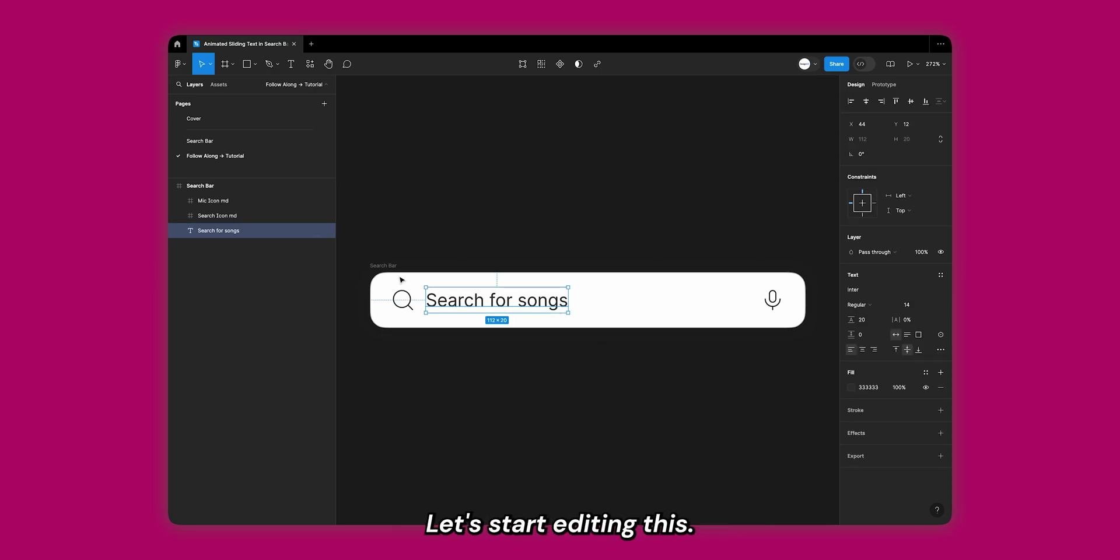
{"action": "left_click", "coordinate": [385, 266]}
{"action": "left_click", "coordinate": [472, 227]}
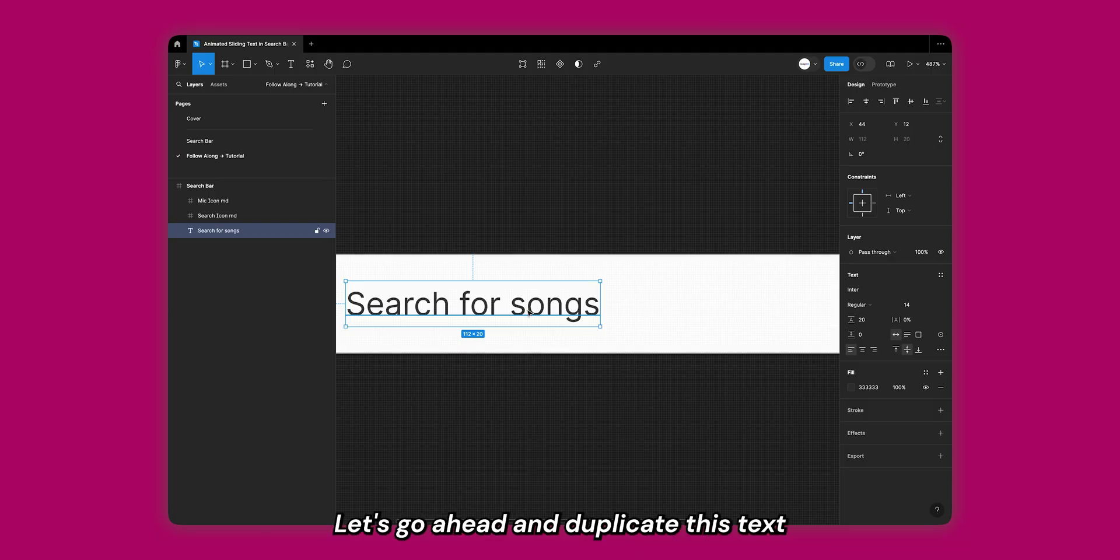
{"action": "scroll", "coordinate": [529, 313], "scroll_direction": "left", "scroll_amount": 3}
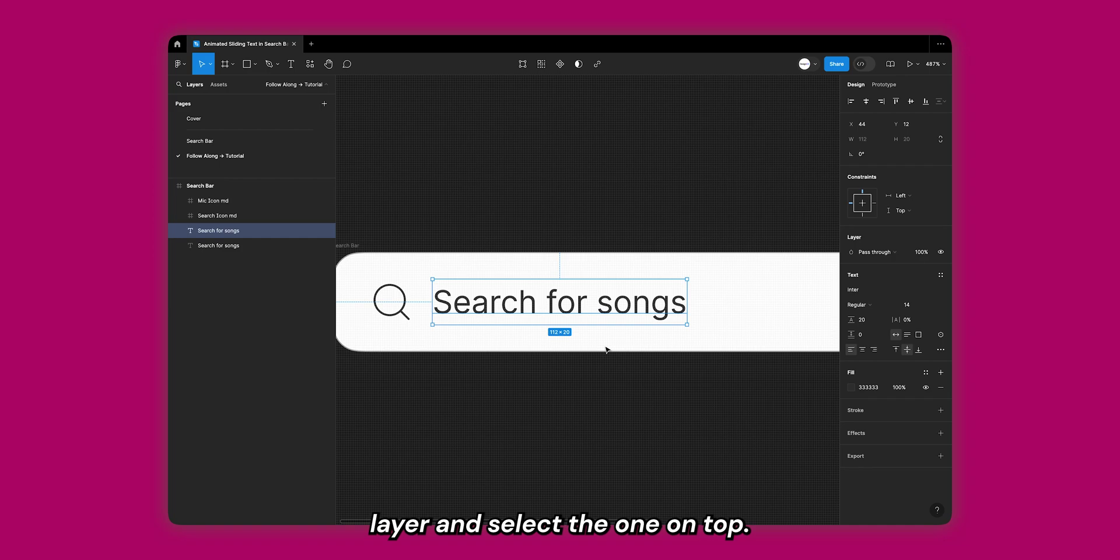
- Trim the top copy to 'songs' and drag it right after 'Search for'
{"action": "double_click", "coordinate": [599, 308]}
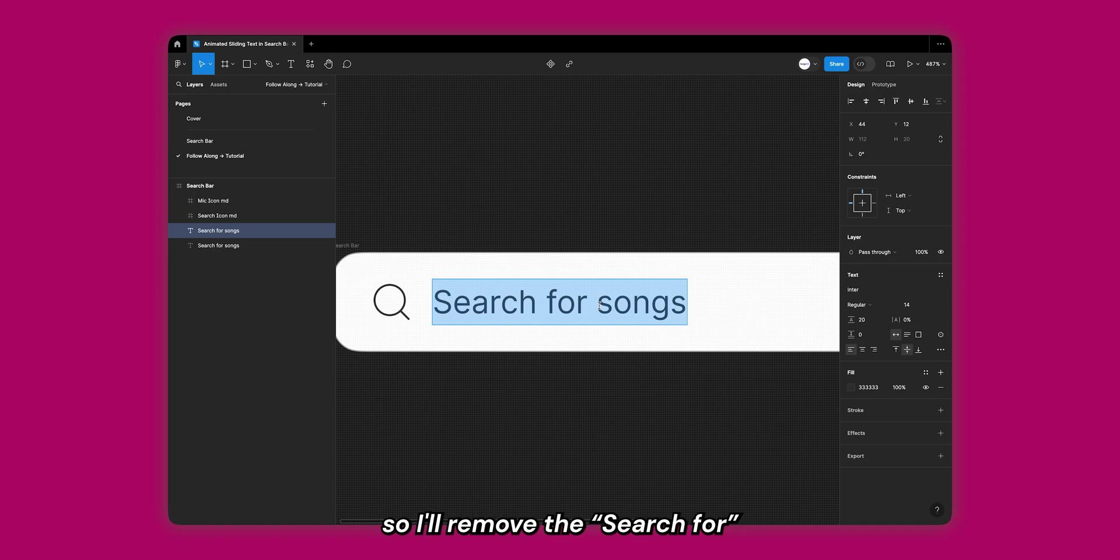
{"action": "left_click", "coordinate": [599, 305]}
{"action": "key", "text": "shift+Home"}
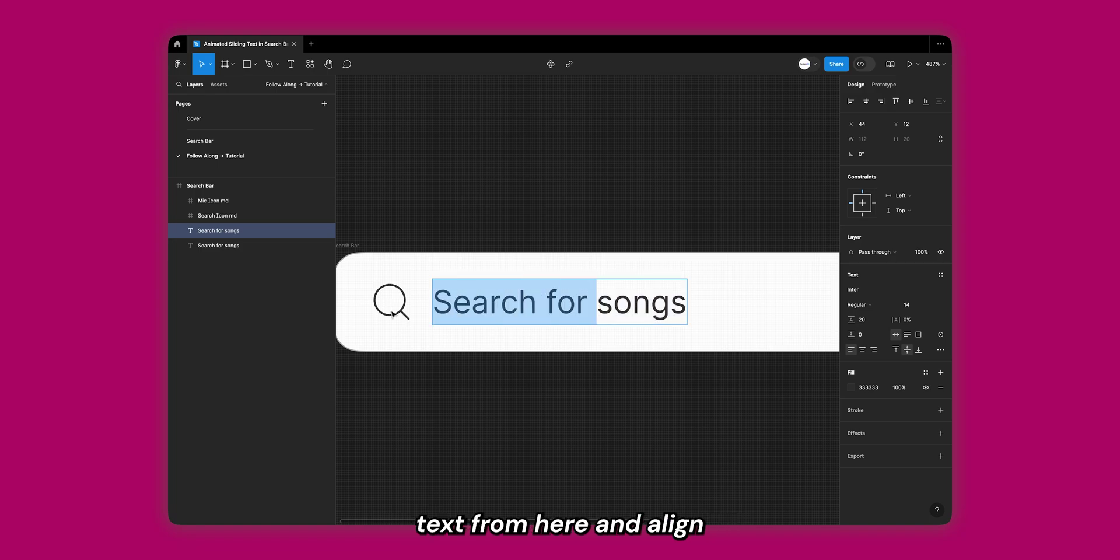
{"action": "key", "text": "BackSpace"}
{"action": "key", "text": "Escape"}
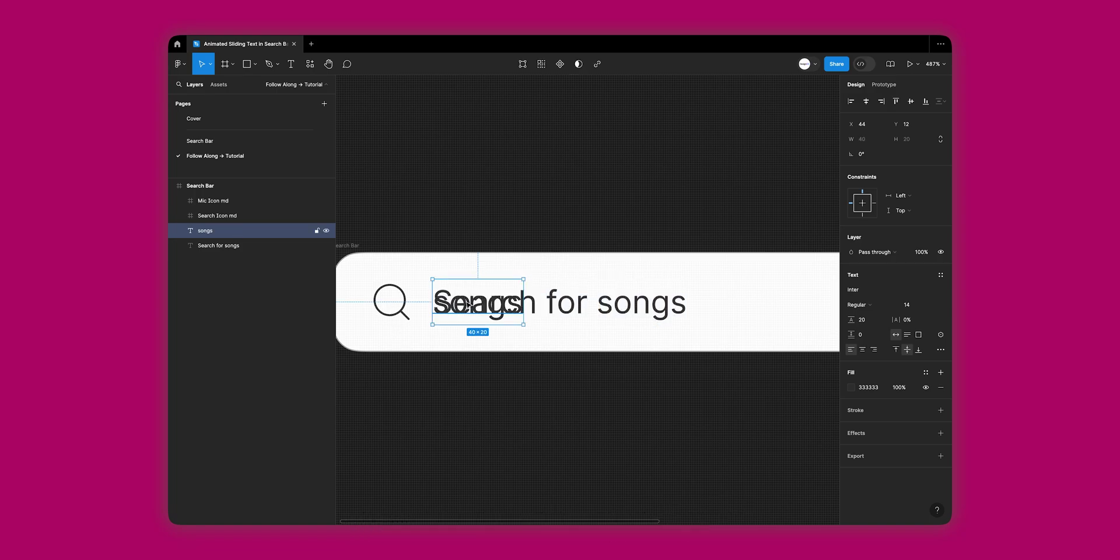
{"action": "left_click_drag", "start_coordinate": [473, 301], "coordinate": [630, 311]}
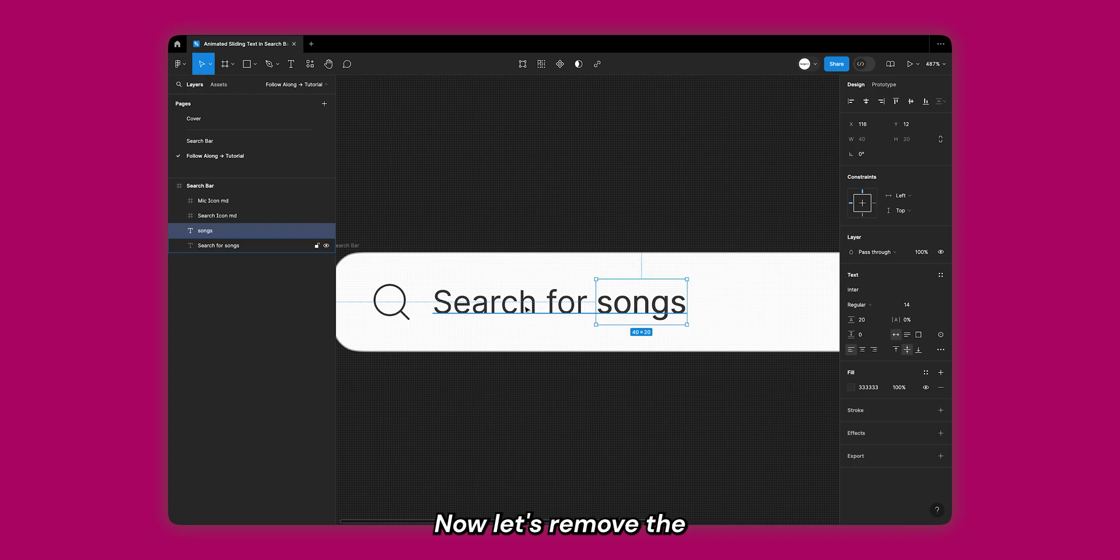
- Trim the underlying copy down to 'Search for'
{"action": "left_click", "coordinate": [219, 245]}
{"action": "key", "text": "Return"}
{"action": "left_click", "coordinate": [584, 304]}
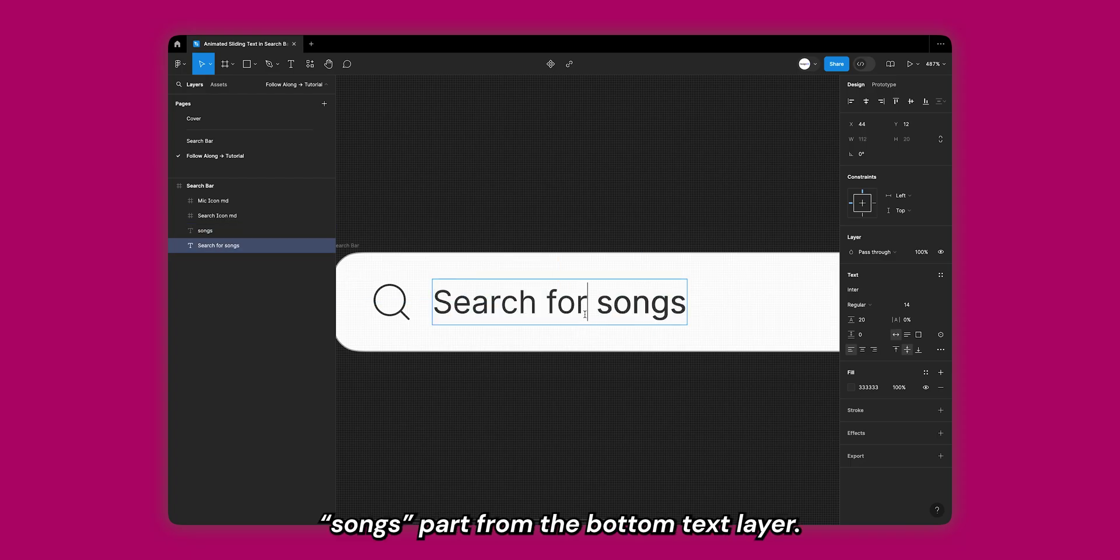
{"action": "key", "text": "shift+End"}
{"action": "key", "text": "BackSpace"}
{"action": "key", "text": "Escape"}
{"action": "key", "text": "Escape"}
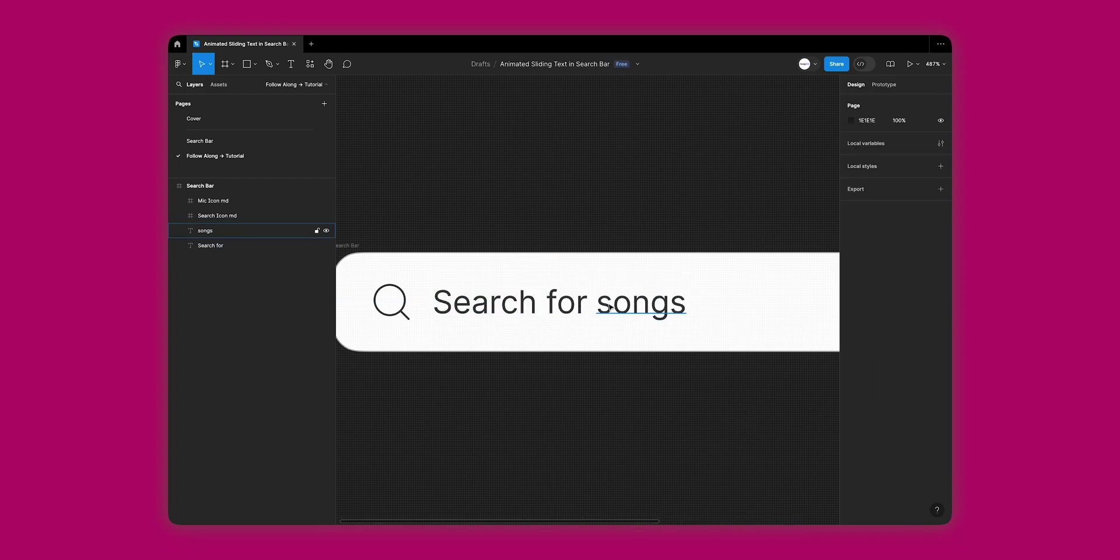
{"action": "left_click", "coordinate": [571, 304]}
- Turn off Clip content on the Search Bar frame
{"action": "left_click", "coordinate": [627, 314]}
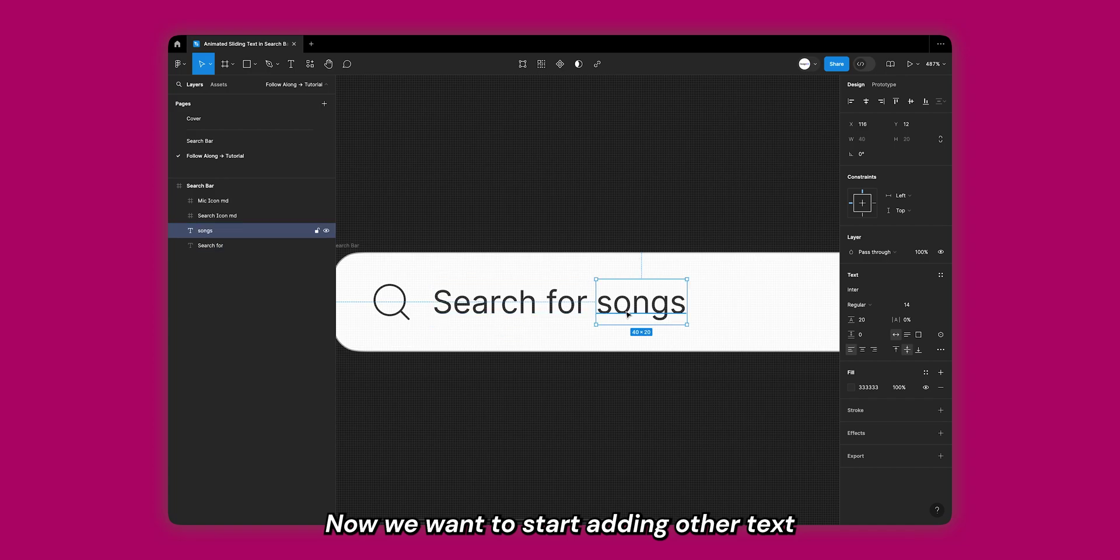
{"action": "left_click", "coordinate": [690, 147]}
{"action": "left_click", "coordinate": [649, 313]}
{"action": "scroll", "coordinate": [648, 313], "scroll_direction": "down", "scroll_amount": 3}
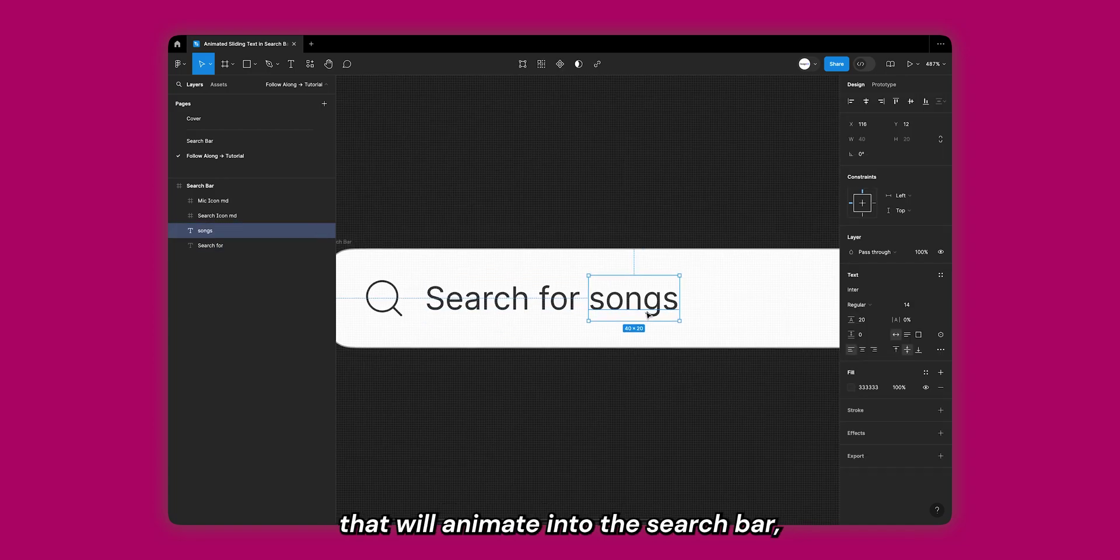
{"action": "left_click", "coordinate": [589, 238]}
{"action": "key", "text": "shift+1"}
{"action": "left_click", "coordinate": [377, 262]}
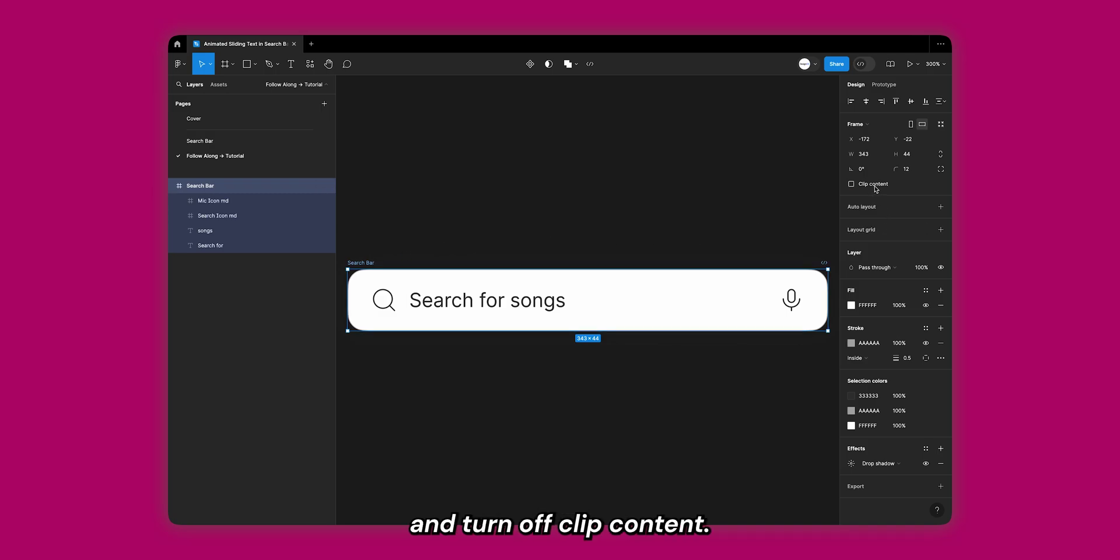
{"action": "left_click", "coordinate": [647, 195]}
- Duplicate the songs text and nudge the copy below the search bar
{"action": "left_click", "coordinate": [531, 319]}
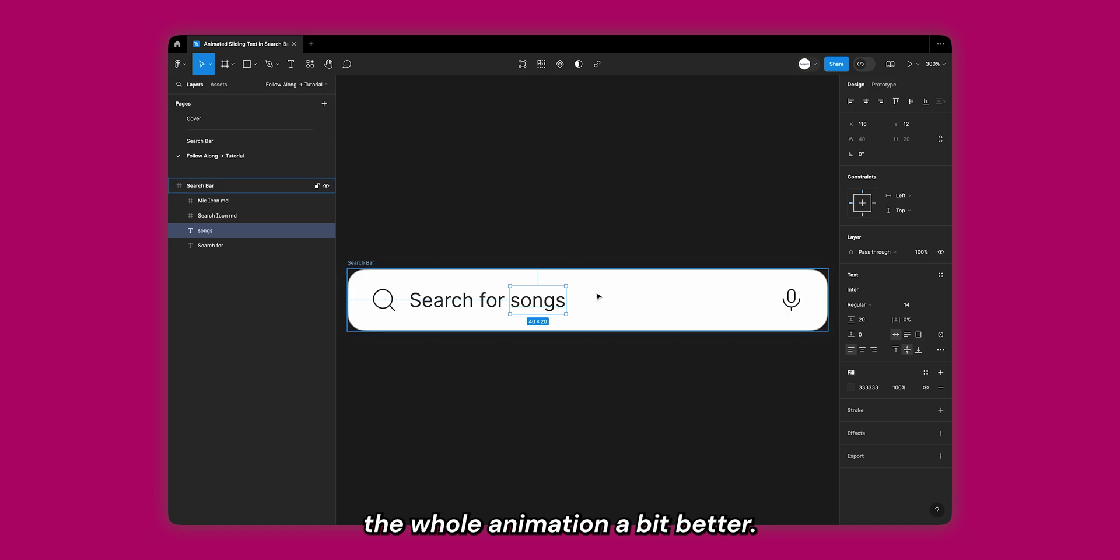
{"action": "key", "text": "super+d"}
{"action": "key", "text": "shift+Down"}
{"action": "key", "text": "shift+Down"}
{"action": "key", "text": "shift+Down"}
{"action": "key", "text": "shift+Down"}
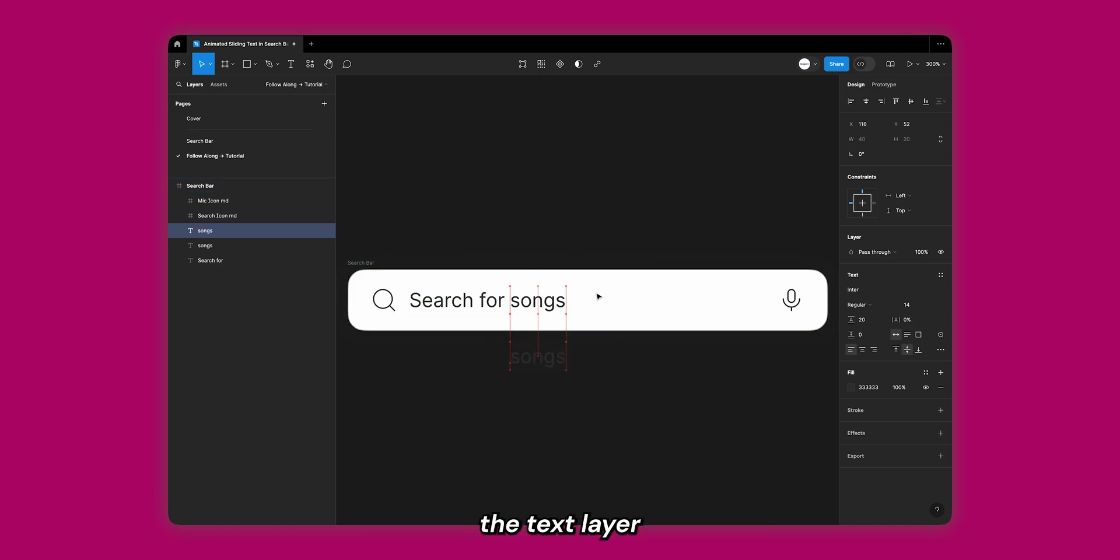
{"action": "left_click", "coordinate": [618, 206]}
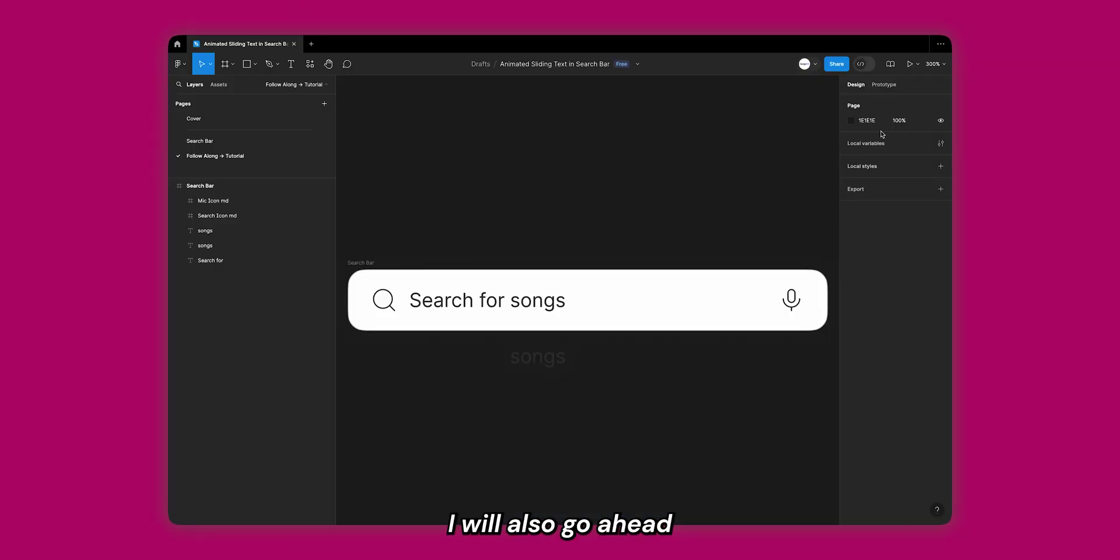
- Set the page background colour to 969696
{"action": "left_click", "coordinate": [873, 124]}
{"action": "type", "text": "323232"}
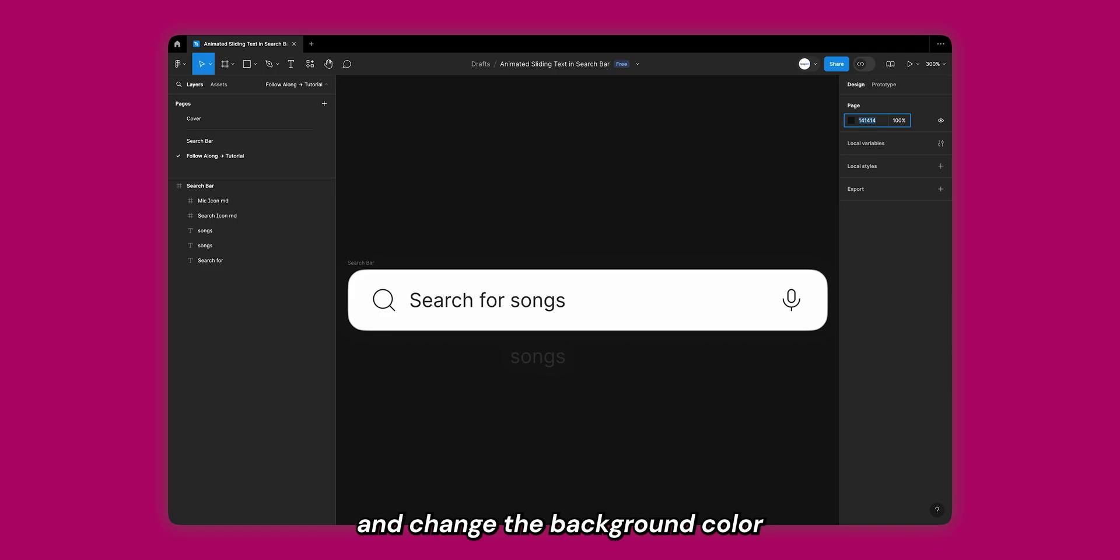
{"action": "key", "text": "Return"}
{"action": "type", "text": "969696"}
{"action": "key", "text": "Return"}
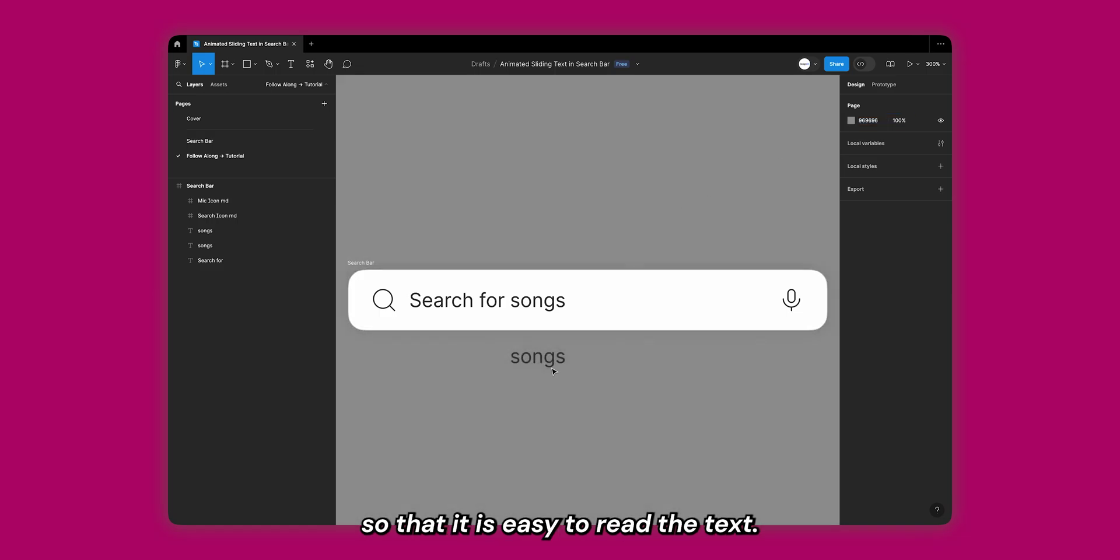
- Rename the lower copy to albums and duplicate it below as artists
{"action": "double_click", "coordinate": [542, 368]}
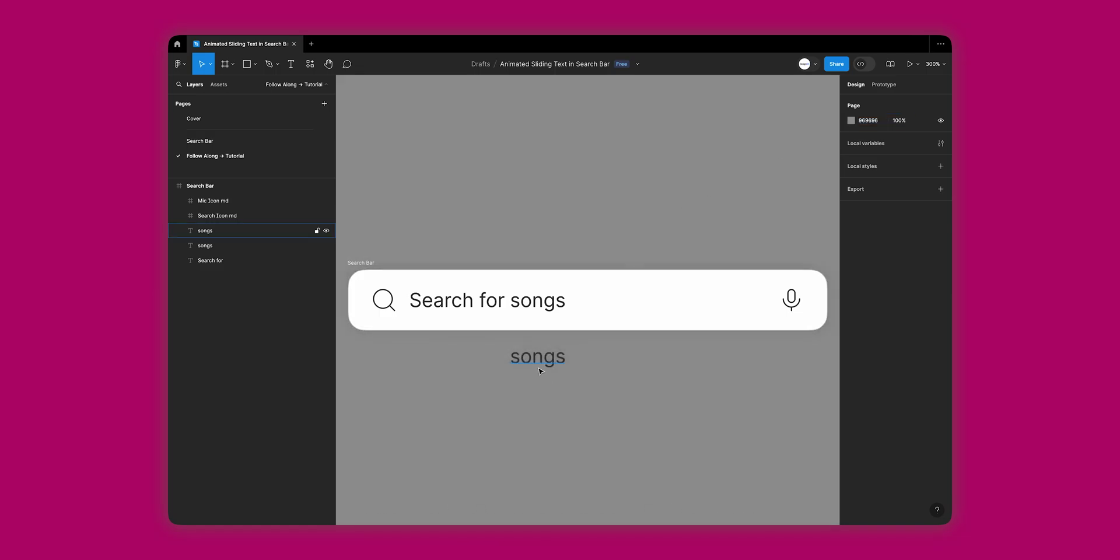
{"action": "type", "text": "albums"}
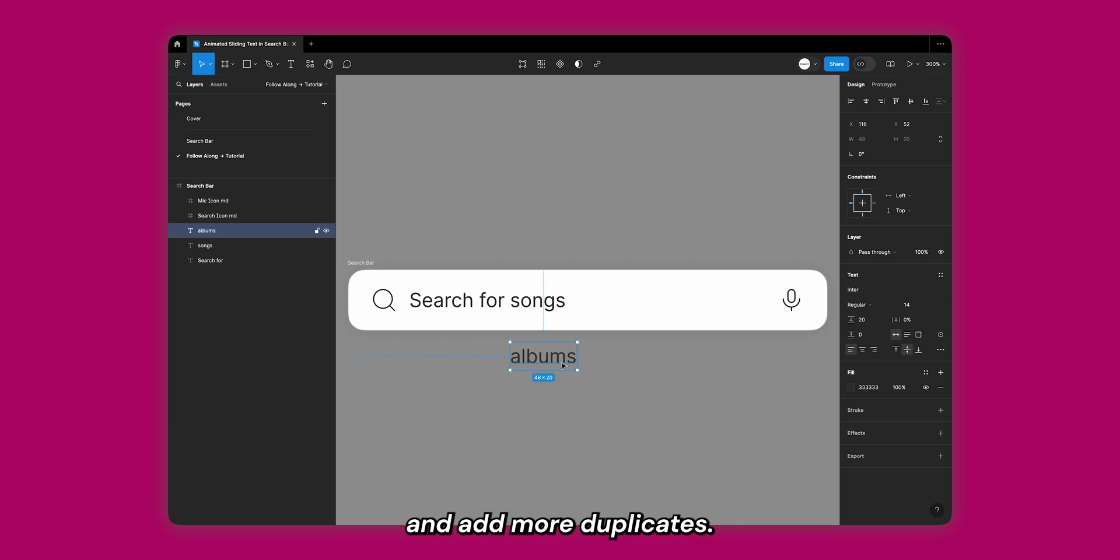
{"action": "left_click_drag", "start_coordinate": [563, 365], "coordinate": [563, 410]}
{"action": "key", "text": "Return"}
{"action": "type", "text": "A"}
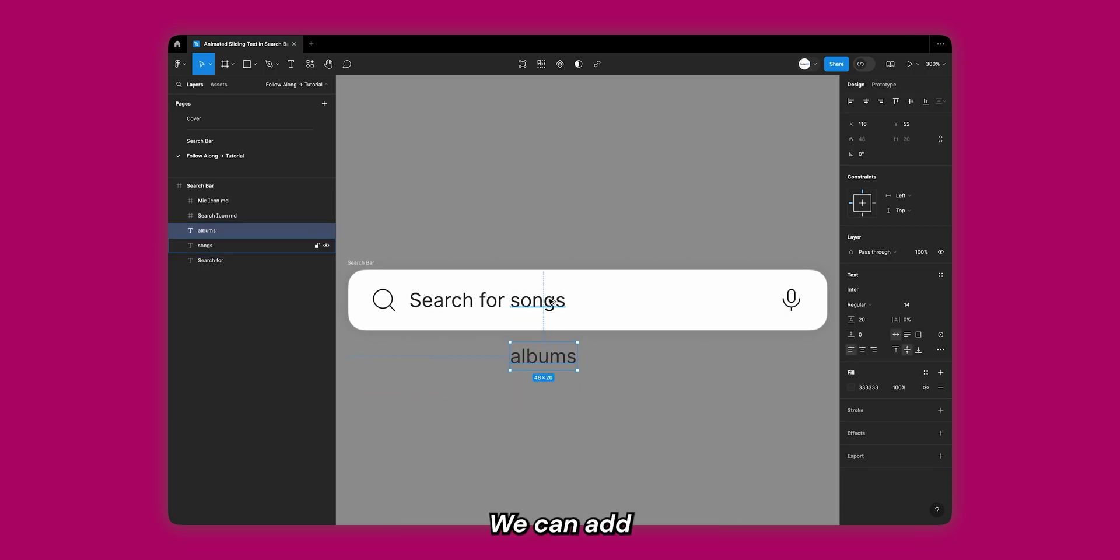
{"action": "left_click_drag", "start_coordinate": [557, 365], "coordinate": [556, 411]}
{"action": "double_click", "coordinate": [556, 411]}
{"action": "type", "text": "artists"}
{"action": "key", "text": "Escape"}
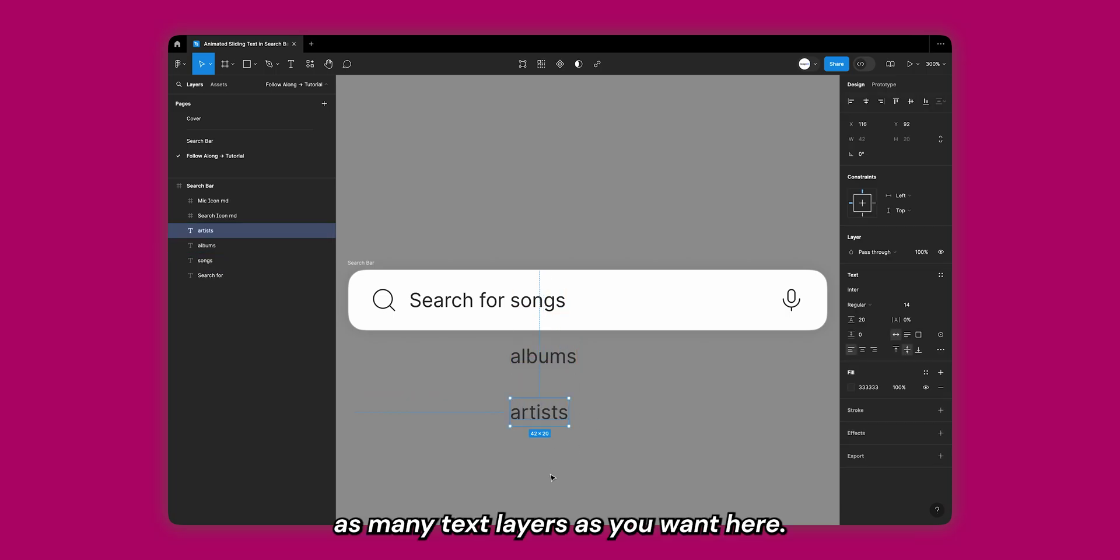
- Add playlists and music text copies stacked below artists
{"action": "left_click_drag", "start_coordinate": [554, 412], "coordinate": [554, 469]}
{"action": "double_click", "coordinate": [554, 468]}
{"action": "type", "text": "playlists"}
{"action": "key", "text": "Escape"}
{"action": "scroll", "coordinate": [589, 415], "scroll_direction": "down", "scroll_amount": 2}
{"action": "left_click_drag", "start_coordinate": [588, 412], "coordinate": [589, 469]}
{"action": "double_click", "coordinate": [588, 468]}
{"action": "type", "text": "music"}
{"action": "key", "text": "Escape"}
{"action": "key", "text": "Escape"}
{"action": "scroll", "coordinate": [583, 438], "scroll_direction": "down", "scroll_amount": 2}
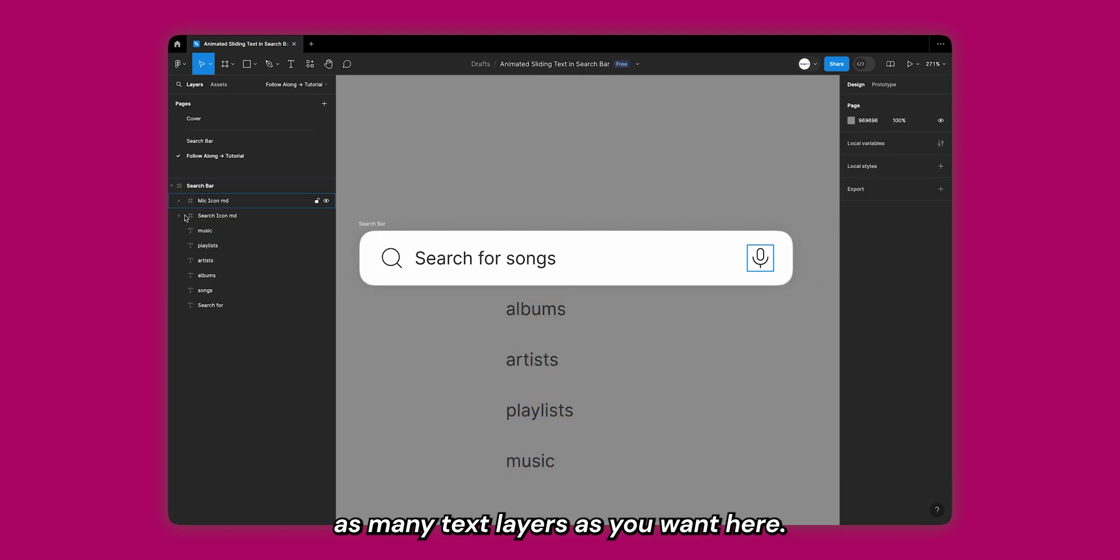
{"action": "left_click", "coordinate": [203, 233]}
- Turn Clip content back on for the Search Bar frame and make it a component
{"action": "left_click", "coordinate": [221, 186]}
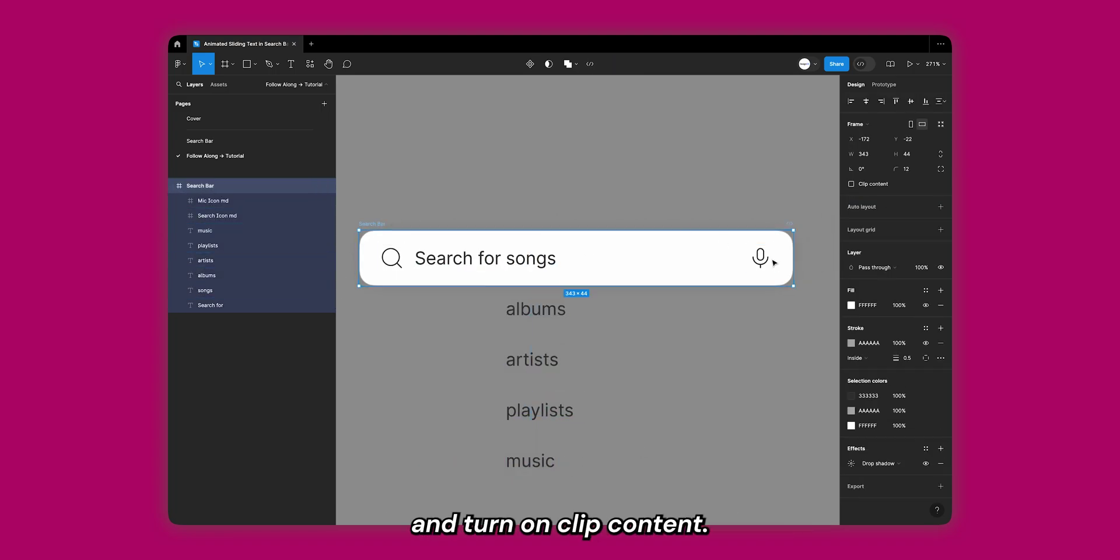
{"action": "left_click", "coordinate": [880, 185]}
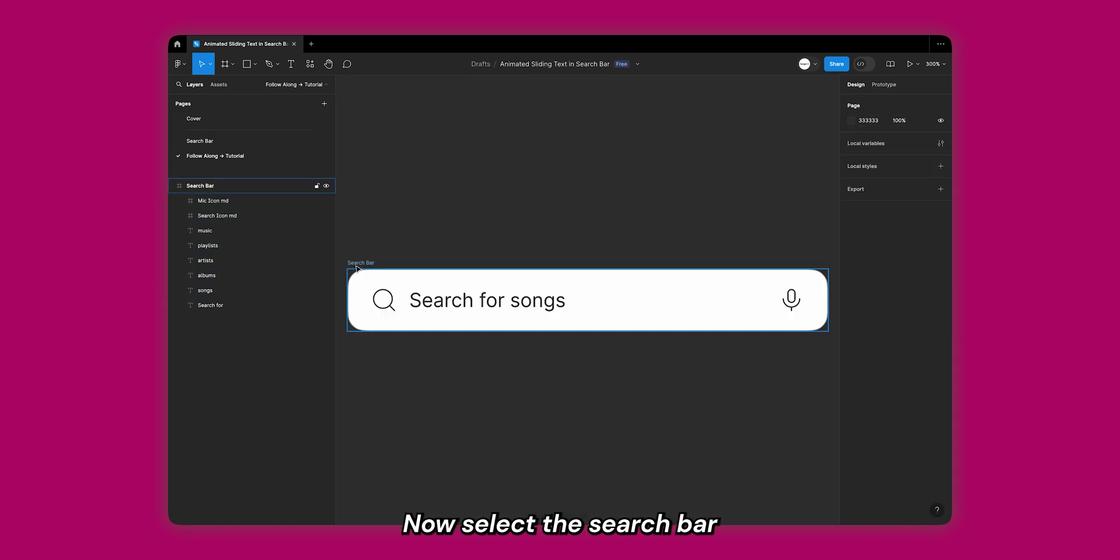
{"action": "left_click", "coordinate": [583, 300]}
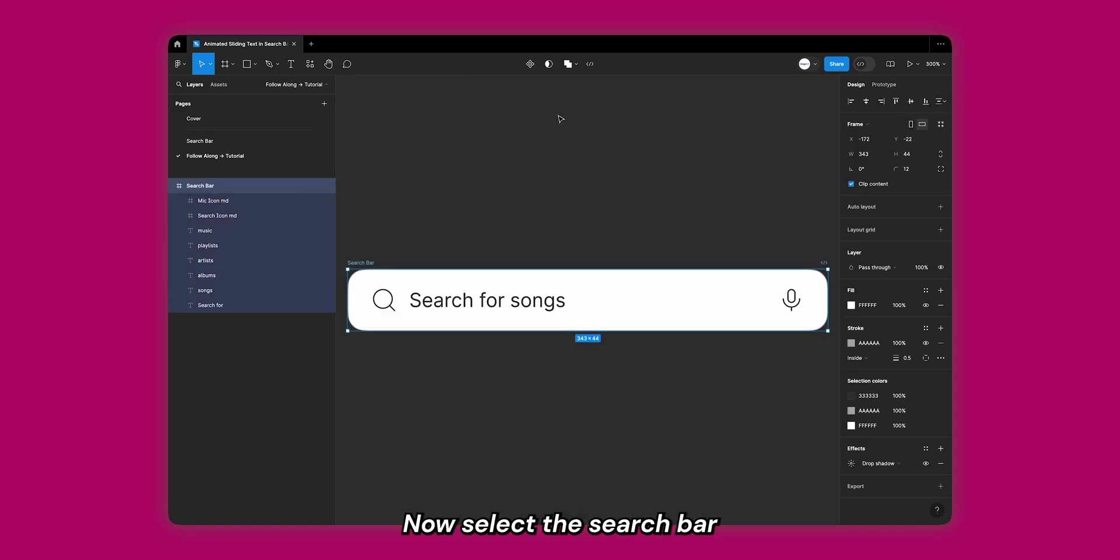
{"action": "left_click", "coordinate": [534, 71]}
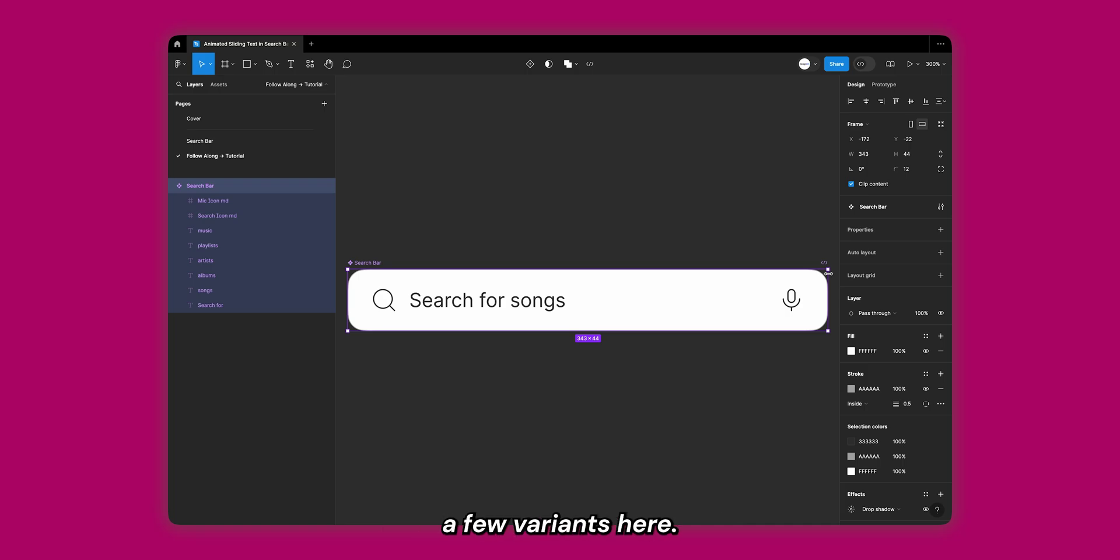
- Add a variant property named Word to the component
{"action": "left_click", "coordinate": [940, 230]}
{"action": "left_click", "coordinate": [868, 260]}
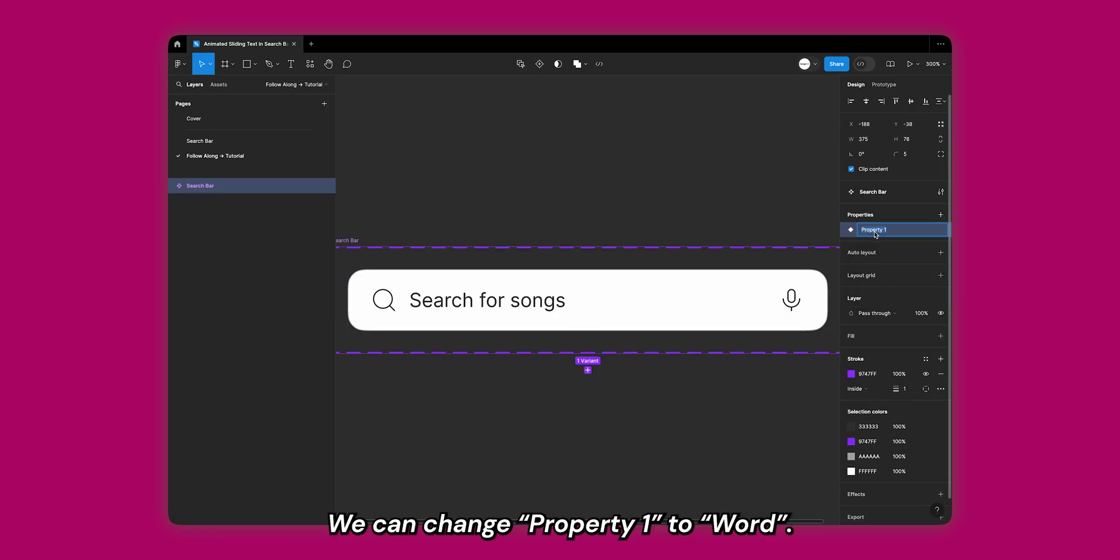
{"action": "type", "text": "d"}
{"action": "key", "text": "Return"}
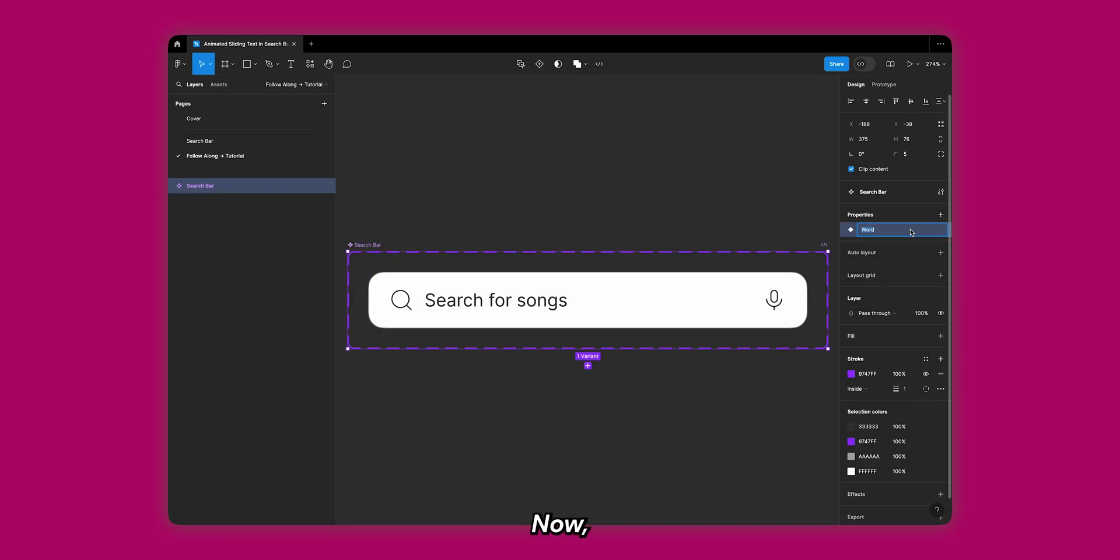
- Set the default variant's Word value to songs
{"action": "left_click", "coordinate": [617, 293]}
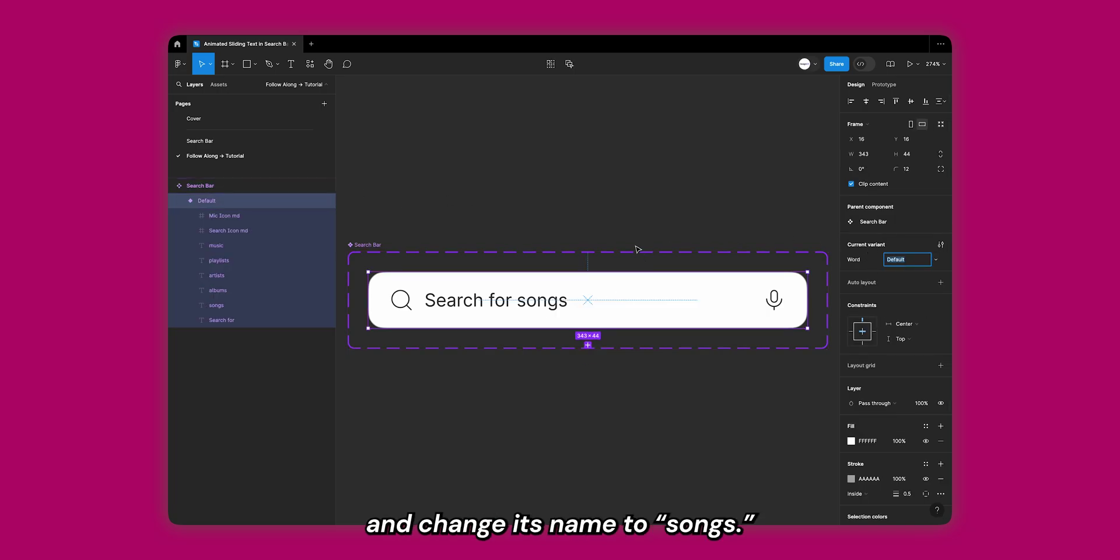
{"action": "type", "text": "songs"}
{"action": "left_click", "coordinate": [582, 222]}
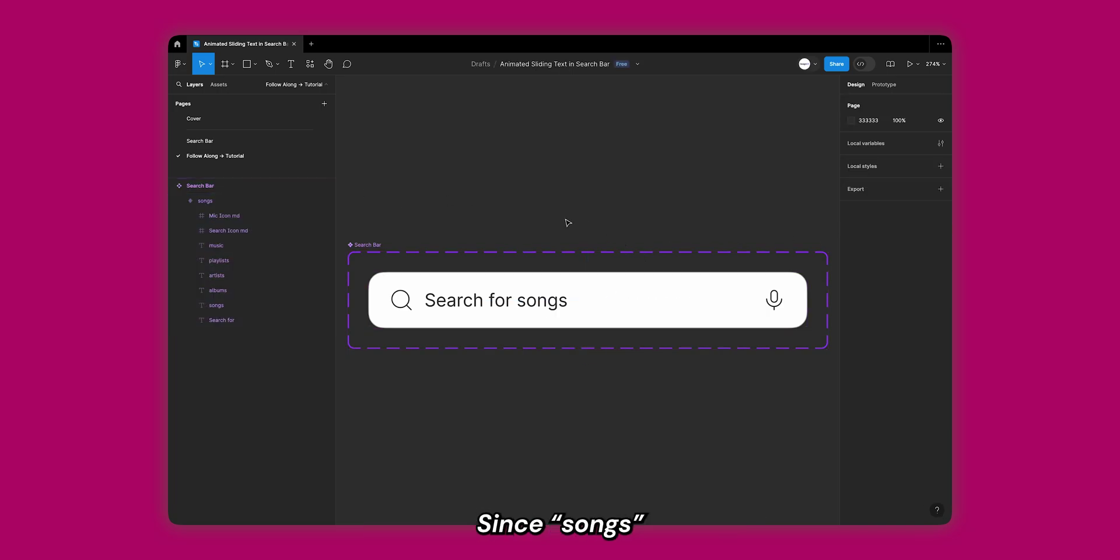
{"action": "left_click", "coordinate": [199, 203]}
{"action": "left_click", "coordinate": [179, 200]}
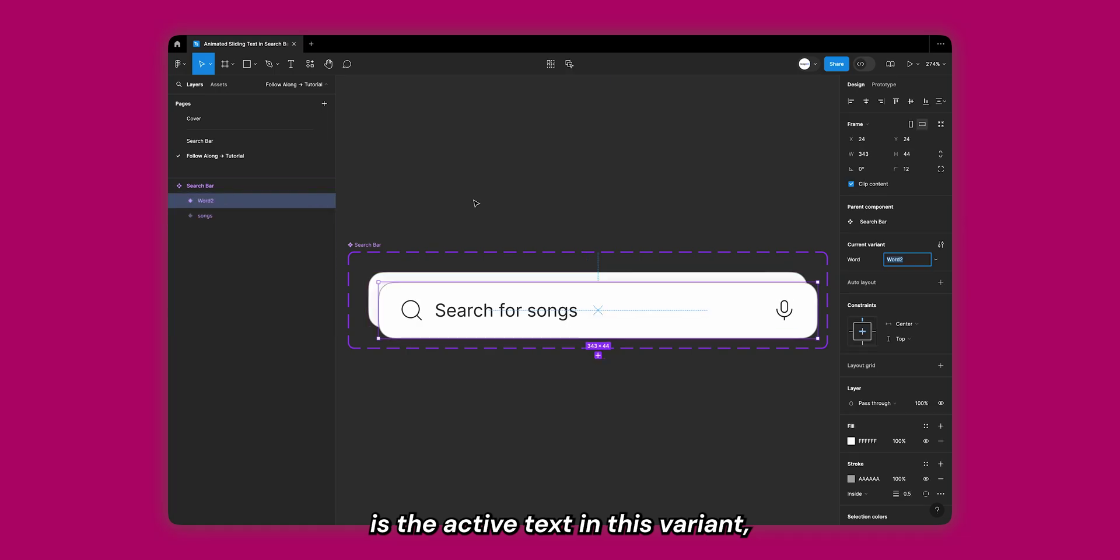
{"action": "left_click", "coordinate": [457, 243]}
- Duplicate the songs variant as Word2 and place it in a second row
{"action": "left_click", "coordinate": [407, 278]}
{"action": "scroll", "coordinate": [408, 278], "scroll_direction": "down", "scroll_amount": 3}
{"action": "key", "text": "super+d"}
{"action": "left_click", "coordinate": [385, 254]}
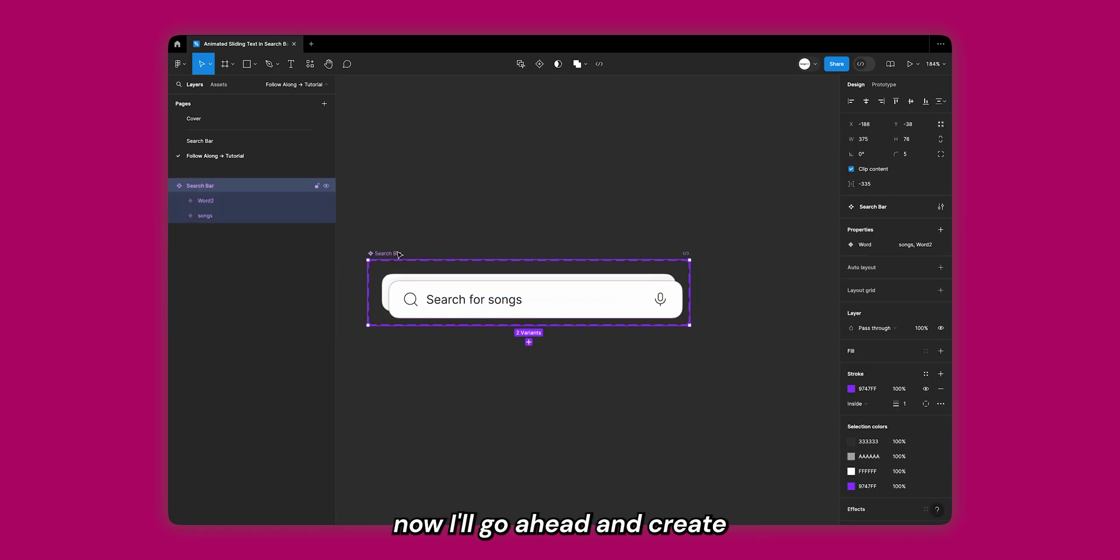
{"action": "left_click_drag", "start_coordinate": [396, 325], "coordinate": [394, 469]}
{"action": "left_click", "coordinate": [442, 313]}
{"action": "left_click_drag", "start_coordinate": [442, 313], "coordinate": [449, 343]}
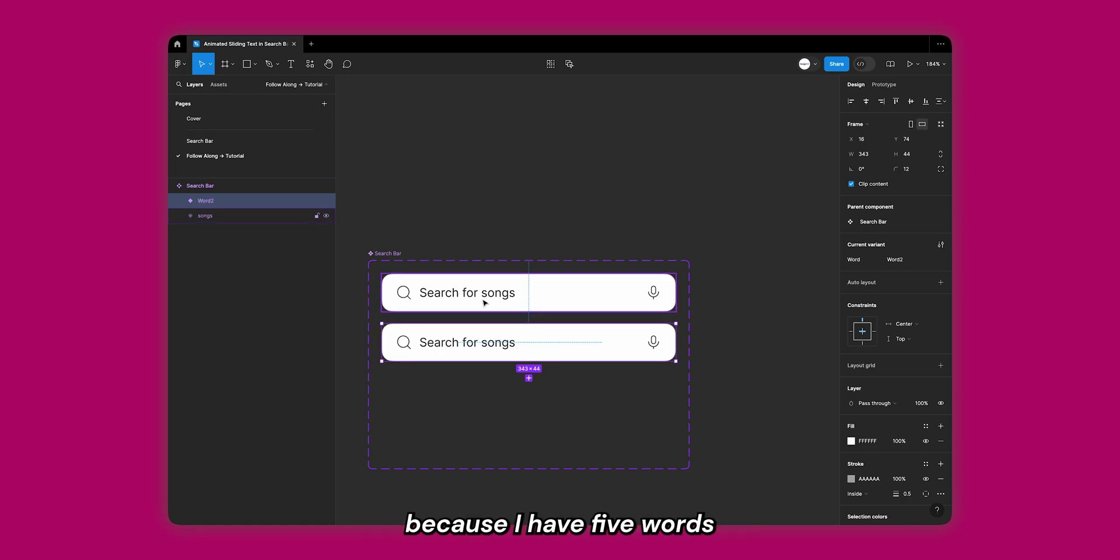
- Add three more variant copies and space all five evenly in a column
{"action": "left_click_drag", "start_coordinate": [548, 343], "coordinate": [550, 392]}
{"action": "scroll", "coordinate": [550, 393], "scroll_direction": "down", "scroll_amount": 3}
{"action": "key", "text": "super+d"}
{"action": "left_click_drag", "start_coordinate": [572, 328], "coordinate": [567, 364]}
{"action": "key", "text": "super+d"}
{"action": "left_click", "coordinate": [446, 199]}
{"action": "left_click_drag", "start_coordinate": [441, 383], "coordinate": [441, 440]}
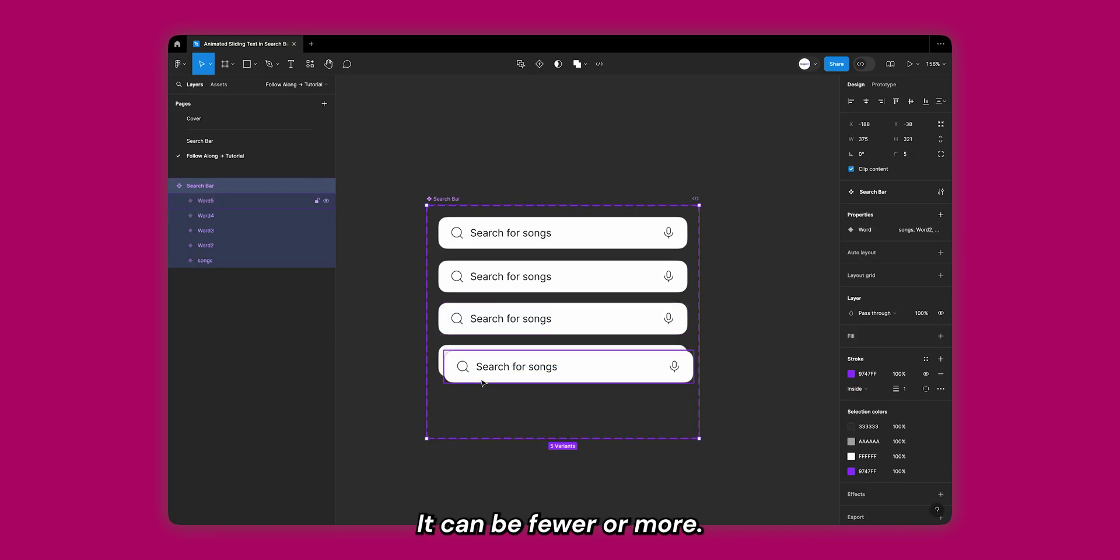
{"action": "left_click_drag", "start_coordinate": [489, 370], "coordinate": [488, 398]}
{"action": "left_click_drag", "start_coordinate": [489, 398], "coordinate": [489, 405]}
{"action": "key", "text": "shift+1"}
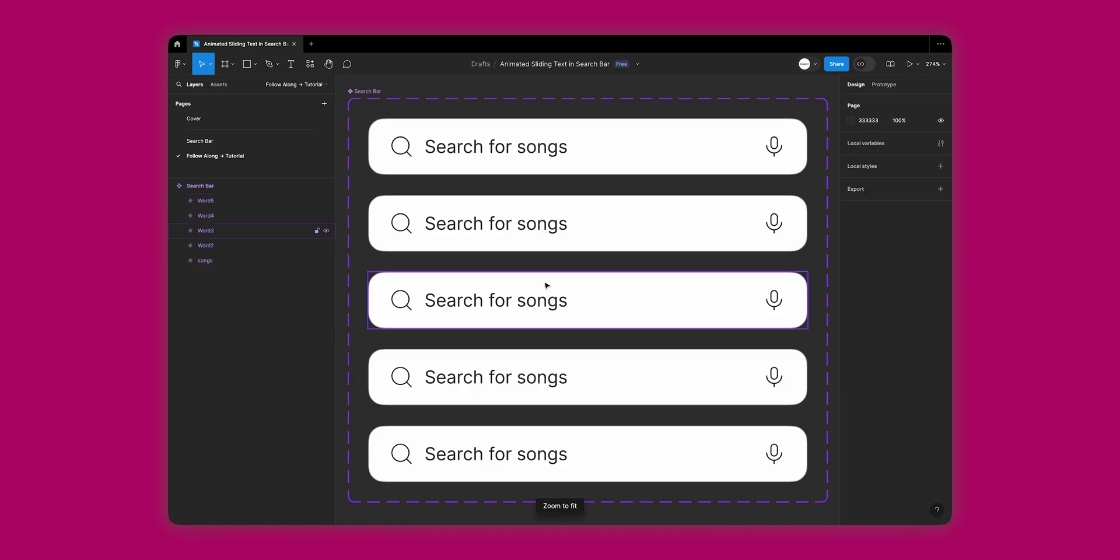
- Shift the word stacks in variants two and three up to show albums and artists
{"action": "double_click", "coordinate": [541, 223]}
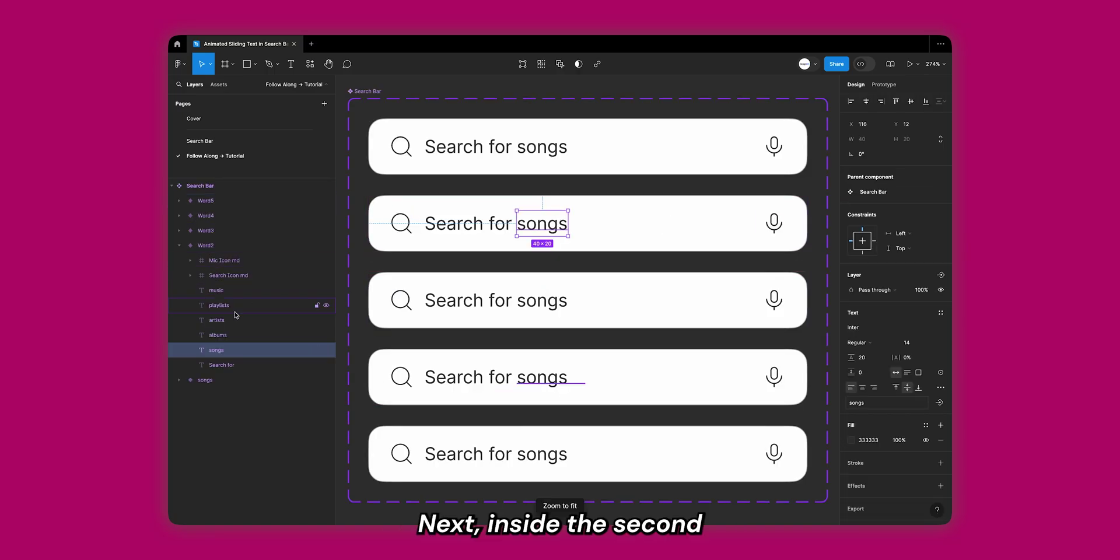
{"action": "left_click", "coordinate": [232, 295], "text": "shift"}
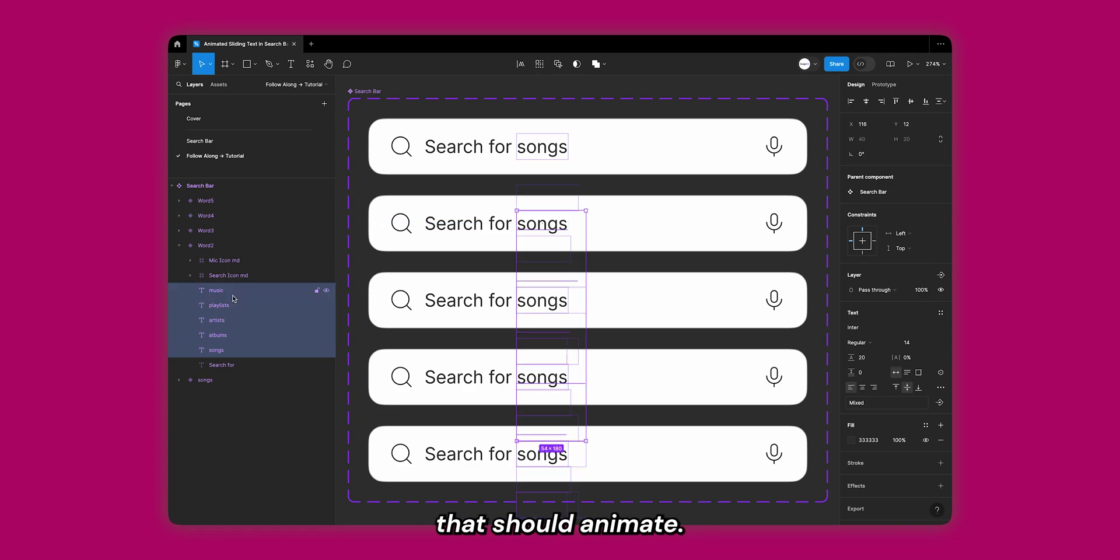
{"action": "key", "text": "shift+Up"}
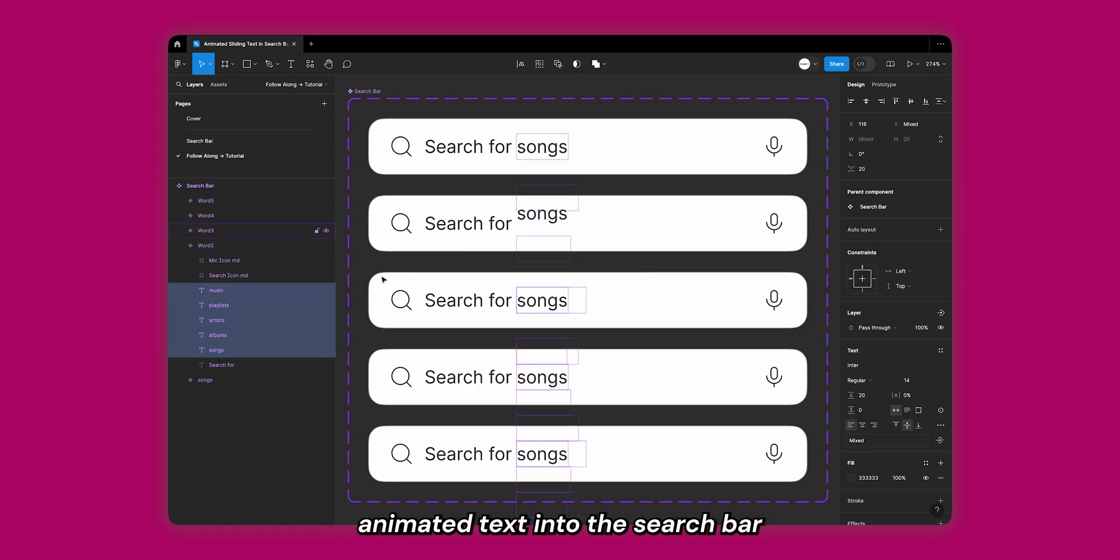
{"action": "key", "text": "Up"}
{"action": "key", "text": "Up"}
{"action": "key", "text": "Up"}
{"action": "key", "text": "Up"}
{"action": "key", "text": "Up"}
{"action": "key", "text": "Up"}
{"action": "key", "text": "Up"}
{"action": "key", "text": "Up"}
{"action": "key", "text": "Up"}
{"action": "key", "text": "Up"}
{"action": "key", "text": "Up"}
{"action": "key", "text": "Up"}
{"action": "key", "text": "Up"}
{"action": "key", "text": "Up"}
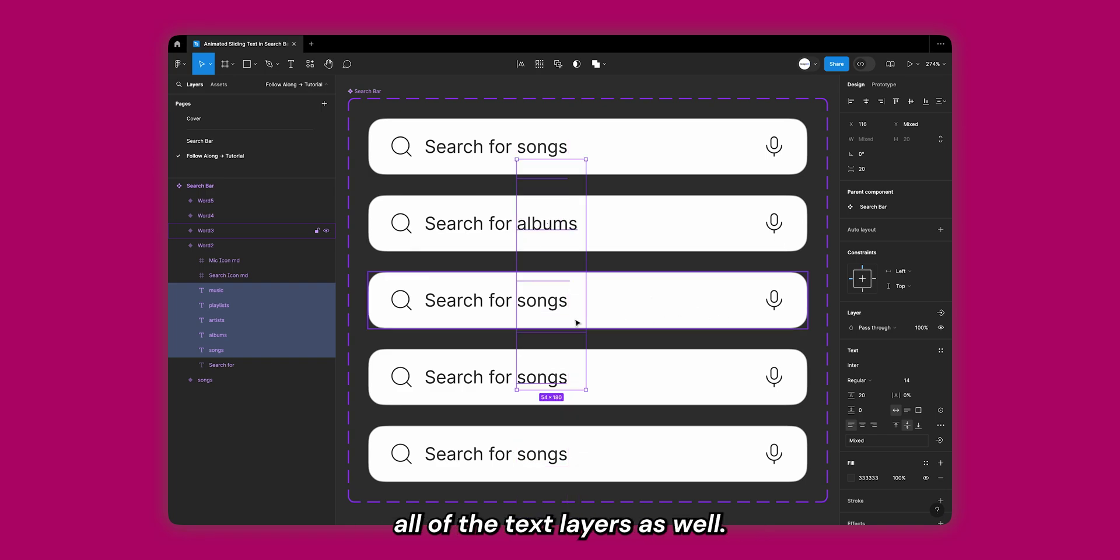
{"action": "left_click", "coordinate": [552, 305], "text": "super"}
{"action": "left_click", "coordinate": [229, 281], "text": "shift"}
{"action": "key", "text": "shift+Up"}
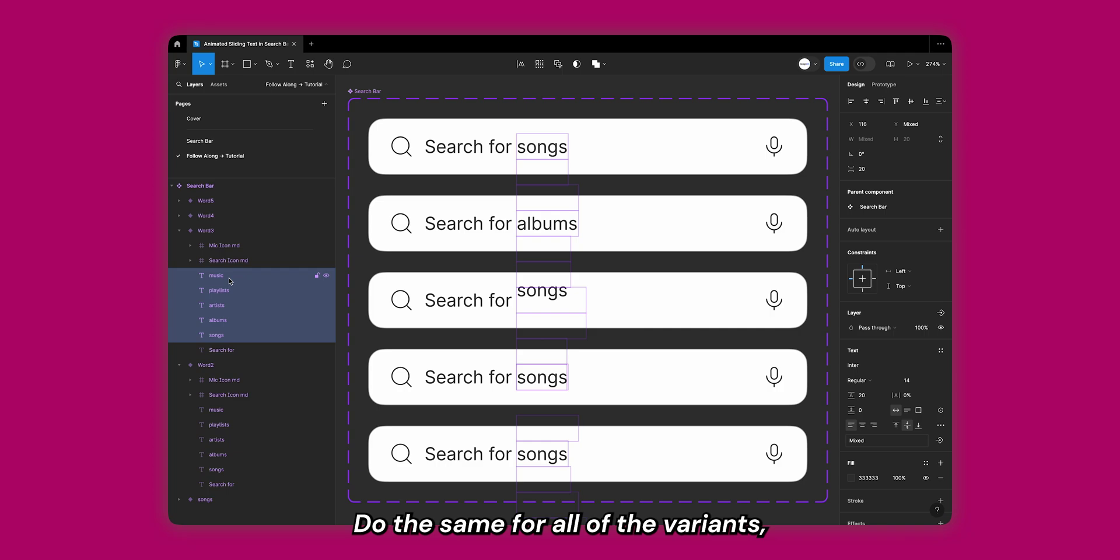
{"action": "key", "text": "Up"}
{"action": "key", "text": "Up"}
{"action": "key", "text": "Up"}
{"action": "key", "text": "Up"}
{"action": "key", "text": "Up"}
{"action": "key", "text": "Up"}
{"action": "key", "text": "Up"}
{"action": "key", "text": "Up"}
{"action": "key", "text": "Up"}
{"action": "key", "text": "Up"}
{"action": "key", "text": "Up"}
{"action": "key", "text": "Up"}
{"action": "key", "text": "Up"}
{"action": "key", "text": "Up"}
{"action": "key", "text": "Up"}
{"action": "key", "text": "Up"}
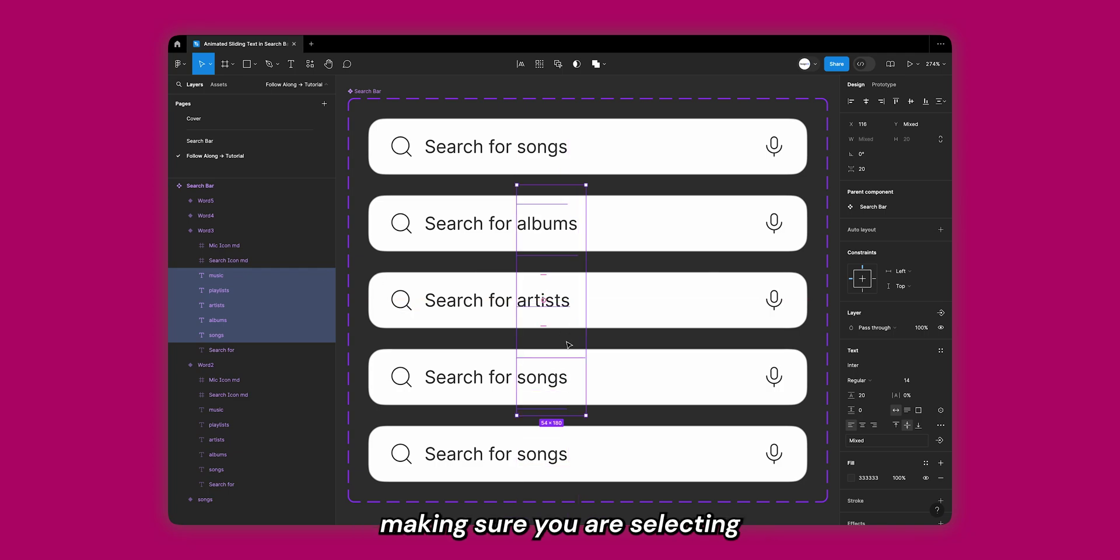
- Shift the word stacks in variants four and five up to show playlists and music
{"action": "left_click", "coordinate": [542, 377]}
{"action": "left_click", "coordinate": [232, 265], "text": "shift"}
{"action": "key", "text": "Up"}
{"action": "key", "text": "Up"}
{"action": "key", "text": "Up"}
{"action": "key", "text": "Up"}
{"action": "key", "text": "Up"}
{"action": "key", "text": "Up"}
{"action": "key", "text": "Up"}
{"action": "key", "text": "Up"}
{"action": "key", "text": "Up"}
{"action": "key", "text": "Up"}
{"action": "key", "text": "Up"}
{"action": "key", "text": "Up"}
{"action": "key", "text": "Up"}
{"action": "key", "text": "Up"}
{"action": "key", "text": "Up"}
{"action": "key", "text": "Up"}
{"action": "key", "text": "Up"}
{"action": "key", "text": "Up"}
{"action": "key", "text": "Up"}
{"action": "key", "text": "Up"}
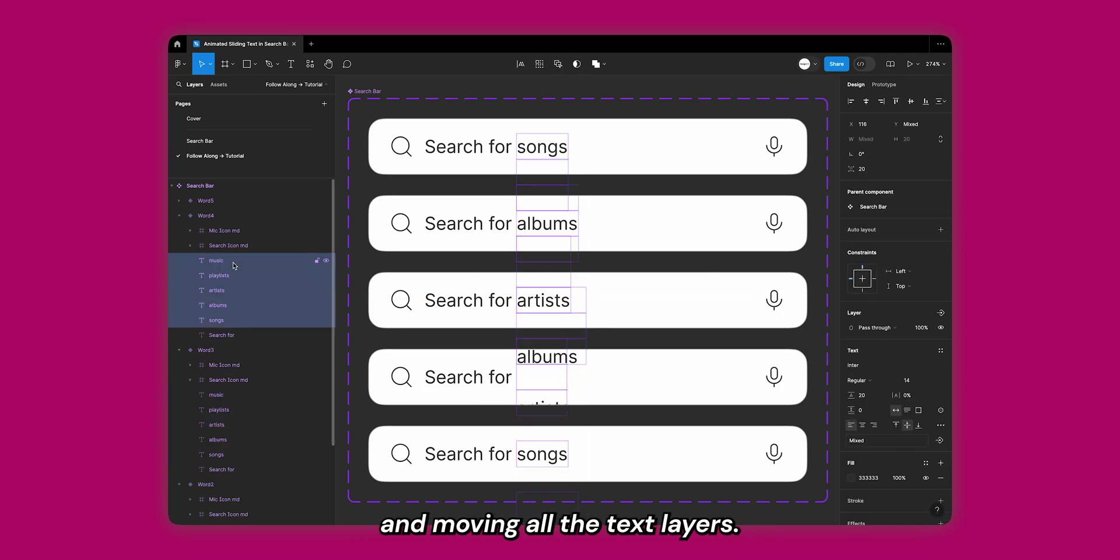
{"action": "key", "text": "Up"}
{"action": "key", "text": "Up"}
{"action": "key", "text": "Up"}
{"action": "key", "text": "Up"}
{"action": "key", "text": "Up"}
{"action": "key", "text": "Up"}
{"action": "key", "text": "Up"}
{"action": "key", "text": "Up"}
{"action": "key", "text": "Up"}
{"action": "key", "text": "Up"}
{"action": "key", "text": "Up"}
{"action": "key", "text": "Up"}
{"action": "key", "text": "Up"}
{"action": "key", "text": "Up"}
{"action": "key", "text": "Up"}
{"action": "key", "text": "Up"}
{"action": "key", "text": "Up"}
{"action": "key", "text": "Up"}
{"action": "key", "text": "Up"}
{"action": "key", "text": "Up"}
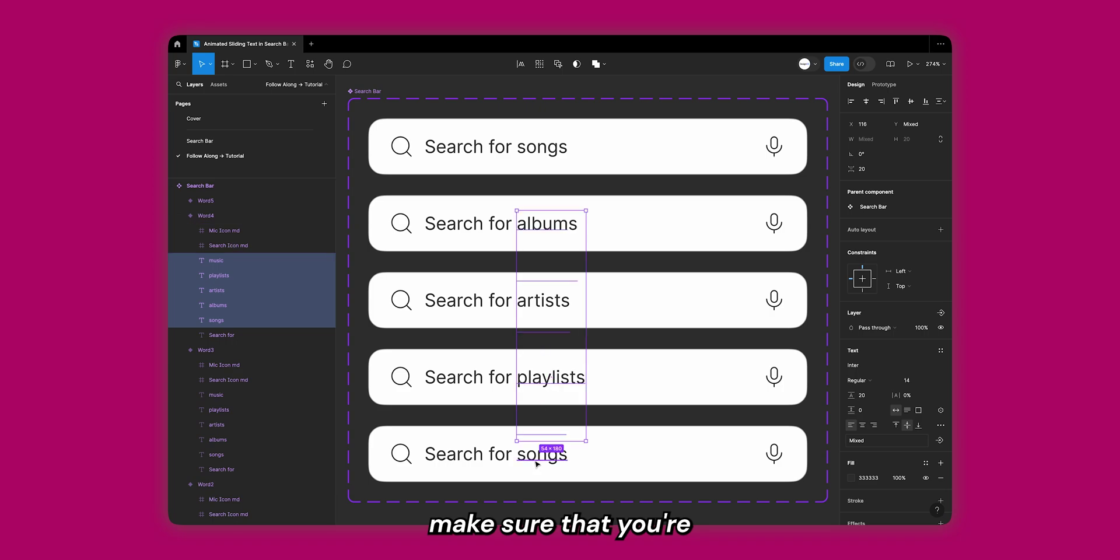
{"action": "left_click", "coordinate": [537, 463]}
{"action": "left_click", "coordinate": [222, 248], "text": "shift"}
{"action": "key", "text": "shift+Up"}
{"action": "key", "text": "shift+Up"}
{"action": "key", "text": "shift+Up"}
{"action": "key", "text": "shift+Up"}
{"action": "key", "text": "shift+Up"}
{"action": "key", "text": "shift+Up"}
{"action": "key", "text": "shift+Up"}
{"action": "key", "text": "shift+Up"}
{"action": "key", "text": "shift+Up"}
{"action": "key", "text": "shift+Up"}
{"action": "key", "text": "shift+Up"}
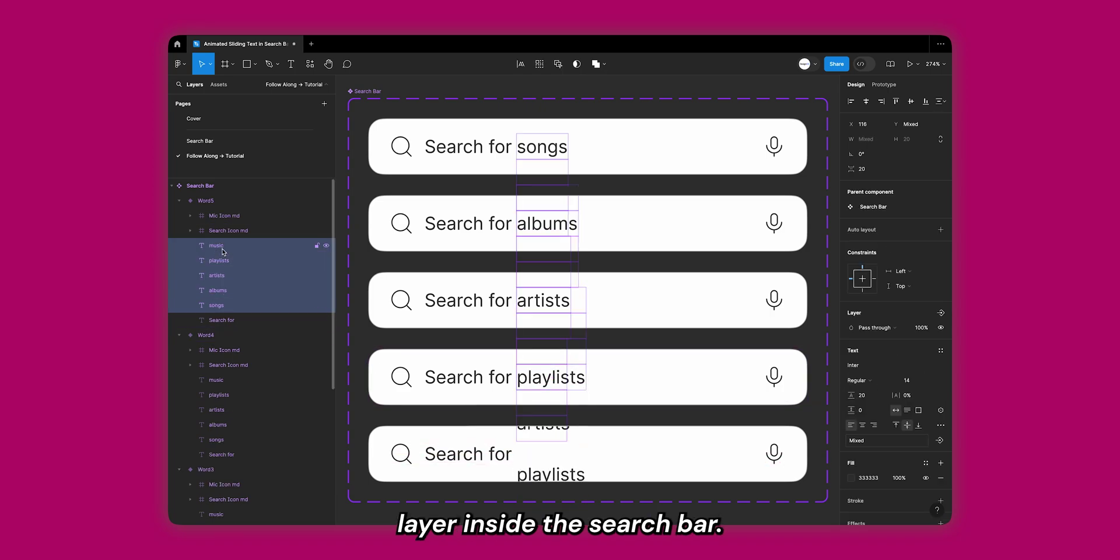
{"action": "key", "text": "shift+Up"}
{"action": "key", "text": "shift+Up"}
{"action": "key", "text": "shift+Up"}
{"action": "key", "text": "shift+Up"}
{"action": "key", "text": "shift+Up"}
{"action": "key", "text": "shift+Up"}
{"action": "key", "text": "shift+Up"}
- Rename variants two and three to albums and artists, then edit the fourth variant's name
{"action": "left_click", "coordinate": [571, 158]}
{"action": "left_click", "coordinate": [575, 220]}
{"action": "left_click", "coordinate": [899, 262]}
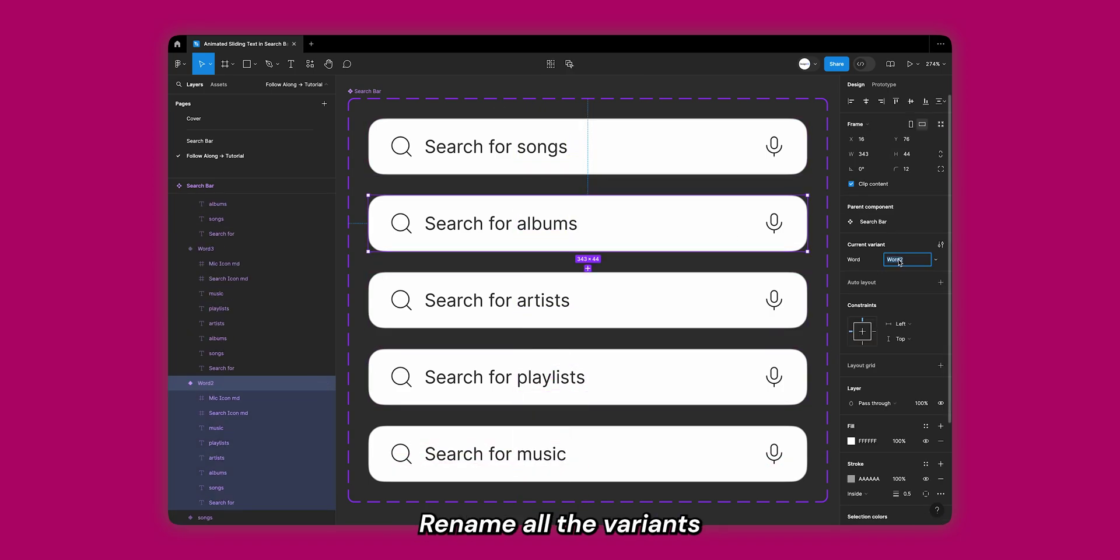
{"action": "type", "text": "albums"}
{"action": "left_click", "coordinate": [671, 300]}
{"action": "left_click", "coordinate": [903, 260]}
{"action": "type", "text": "artists"}
{"action": "left_click", "coordinate": [715, 377]}
{"action": "left_click", "coordinate": [902, 260]}
- Name the fourth variant playlists and connect the songs variant to albums in prototype mode
{"action": "type", "text": "playlis"}
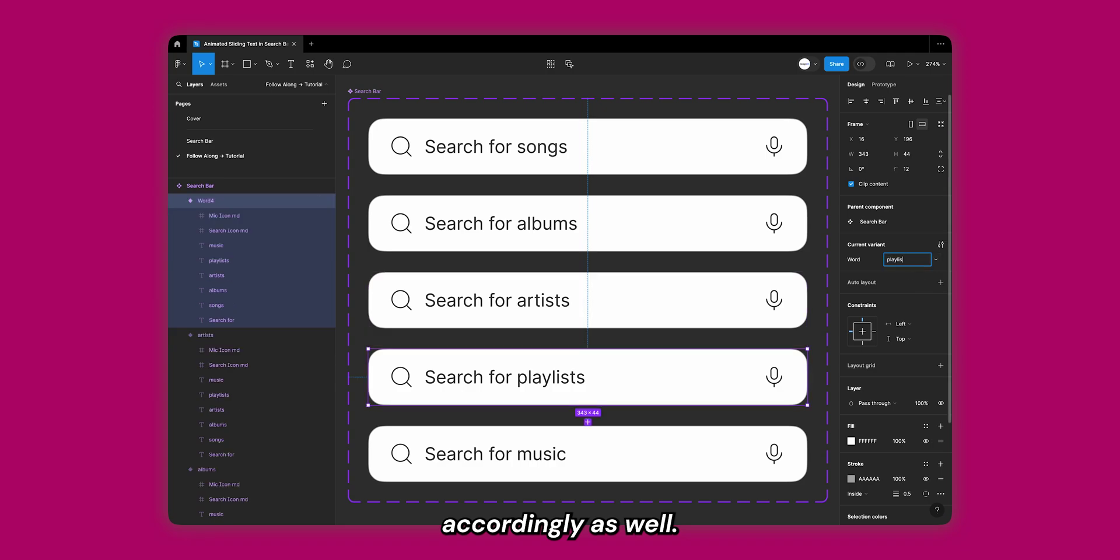
{"action": "type", "text": "tsusic"}
{"action": "left_click", "coordinate": [870, 85]}
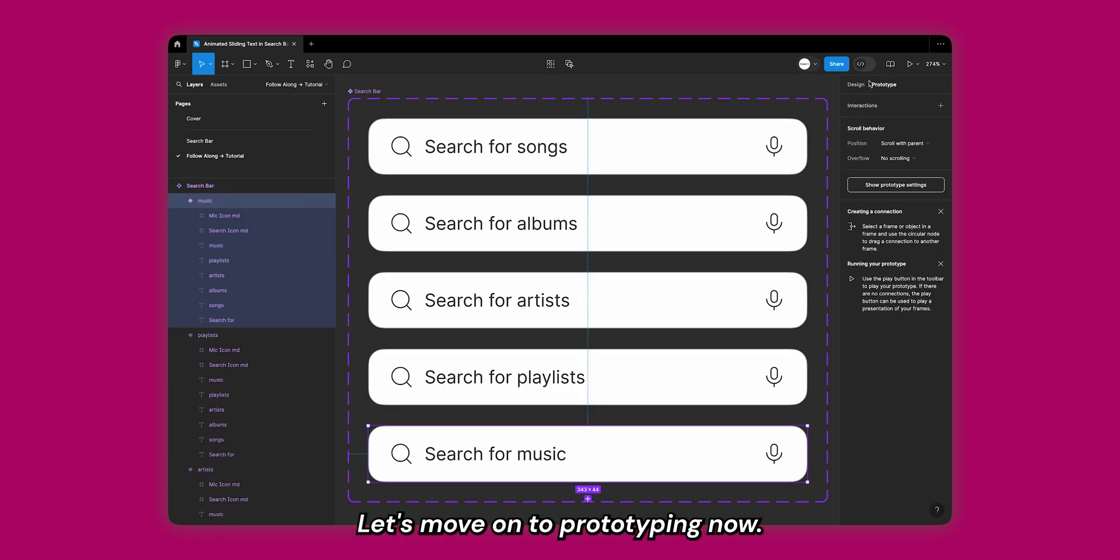
{"action": "left_click", "coordinate": [714, 94]}
{"action": "left_click", "coordinate": [692, 125]}
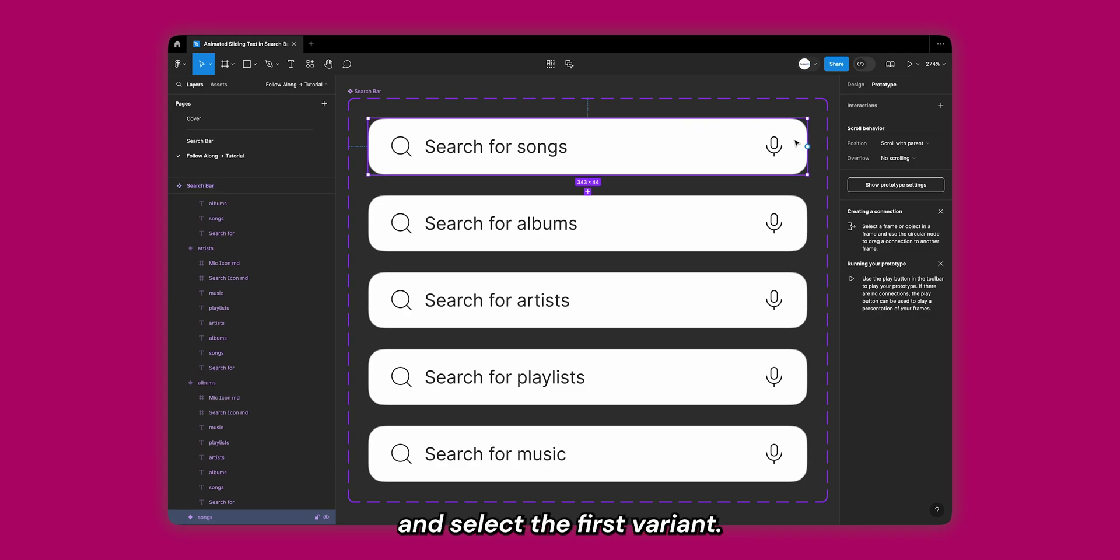
{"action": "left_click_drag", "start_coordinate": [807, 147], "coordinate": [752, 221]}
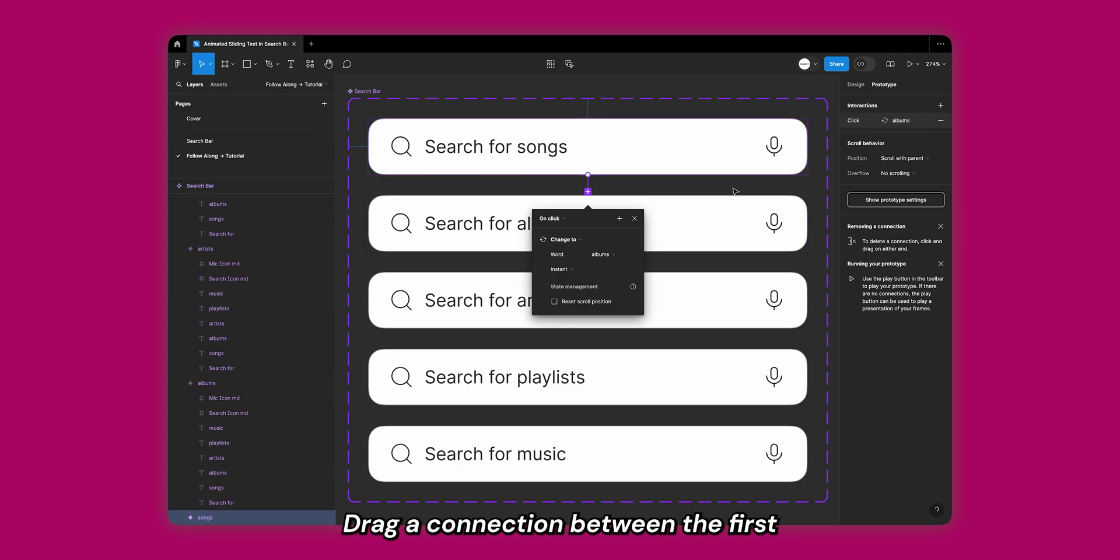
- Set the songs→albums interaction to After delay with Smart animate and Gentle easing
{"action": "left_click", "coordinate": [564, 219]}
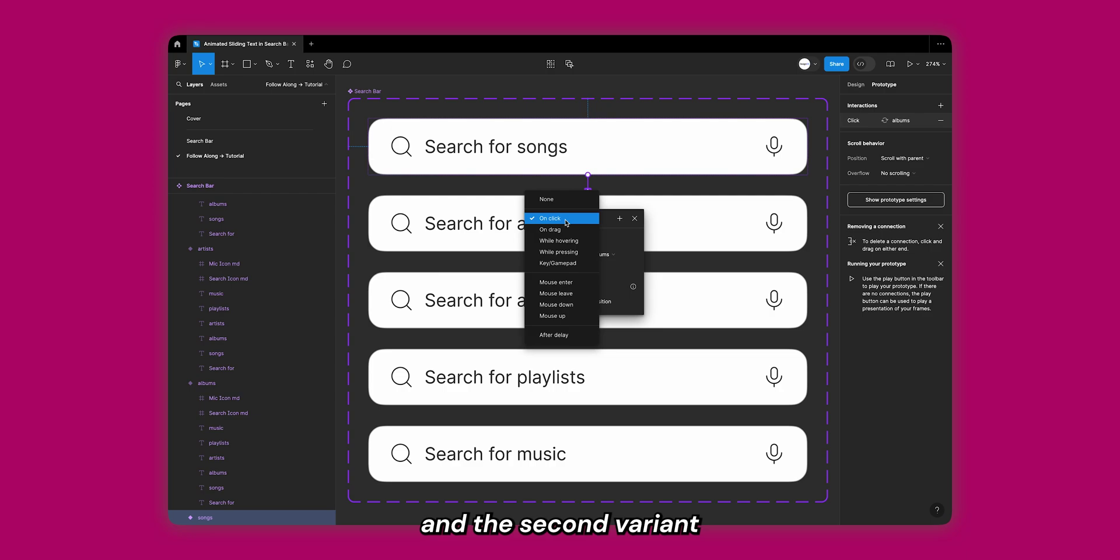
{"action": "left_click", "coordinate": [555, 336]}
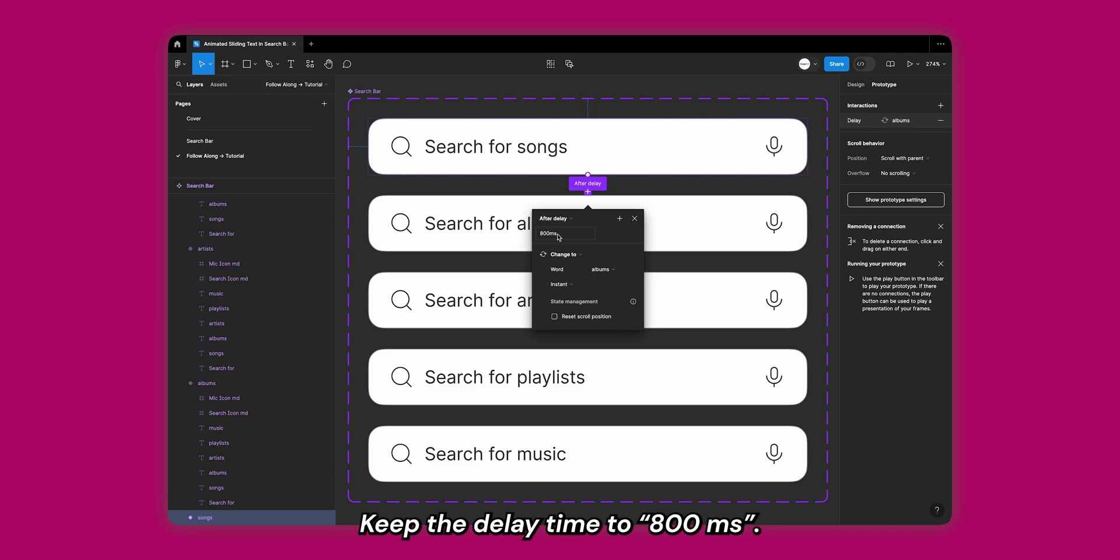
{"action": "left_click", "coordinate": [567, 284]}
{"action": "left_click", "coordinate": [571, 304]}
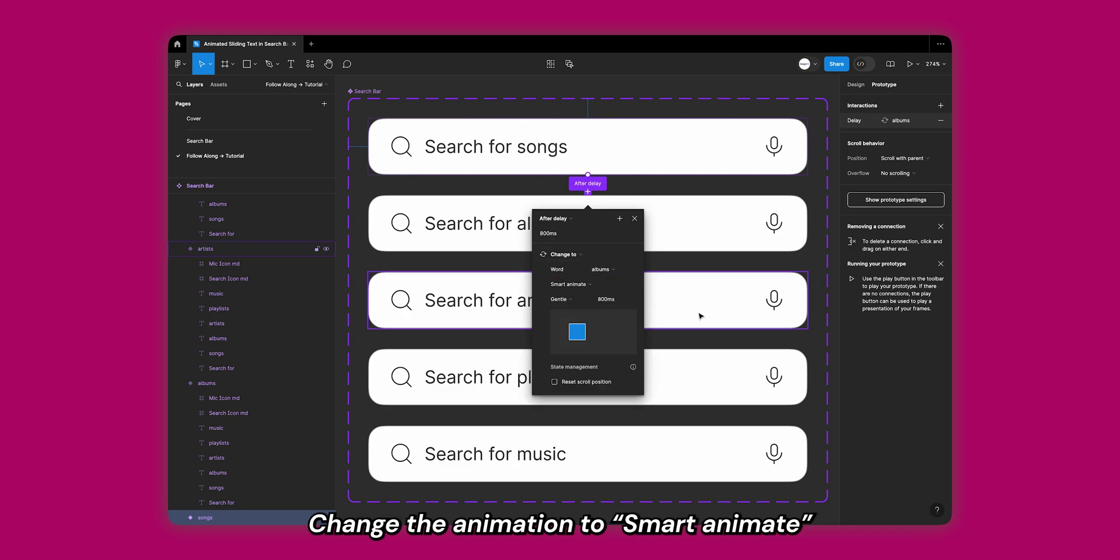
{"action": "left_click", "coordinate": [570, 302]}
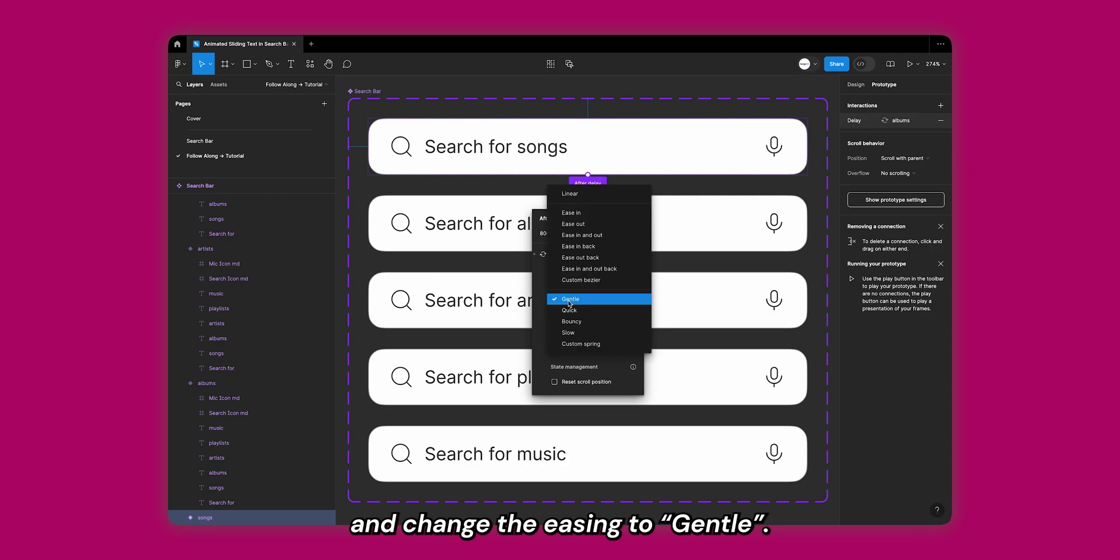
{"action": "left_click", "coordinate": [538, 299]}
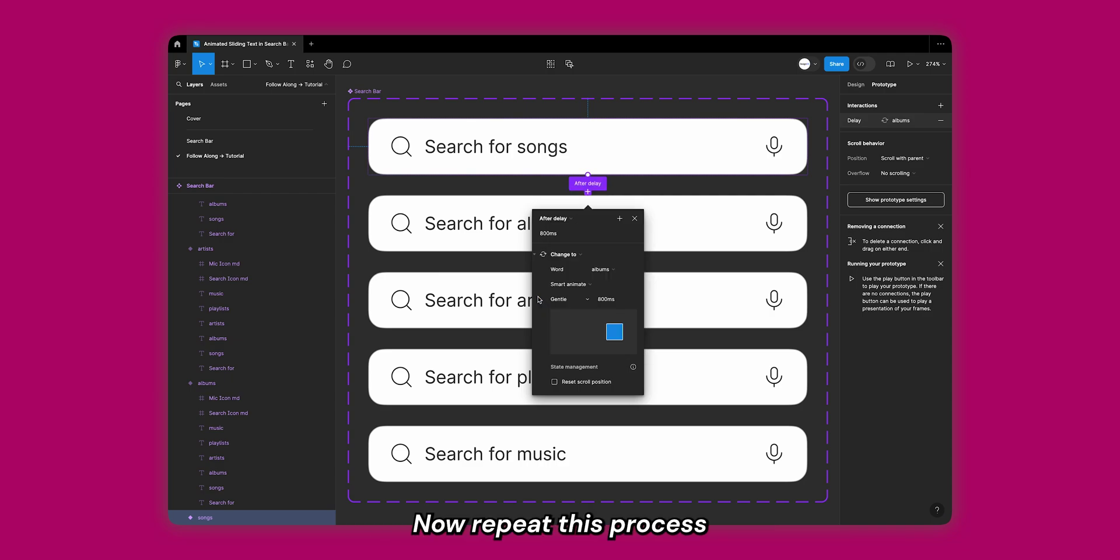
- Connect albums→artists and artists→playlists with After delay triggers
{"action": "left_click", "coordinate": [671, 263]}
{"action": "left_click", "coordinate": [714, 235]}
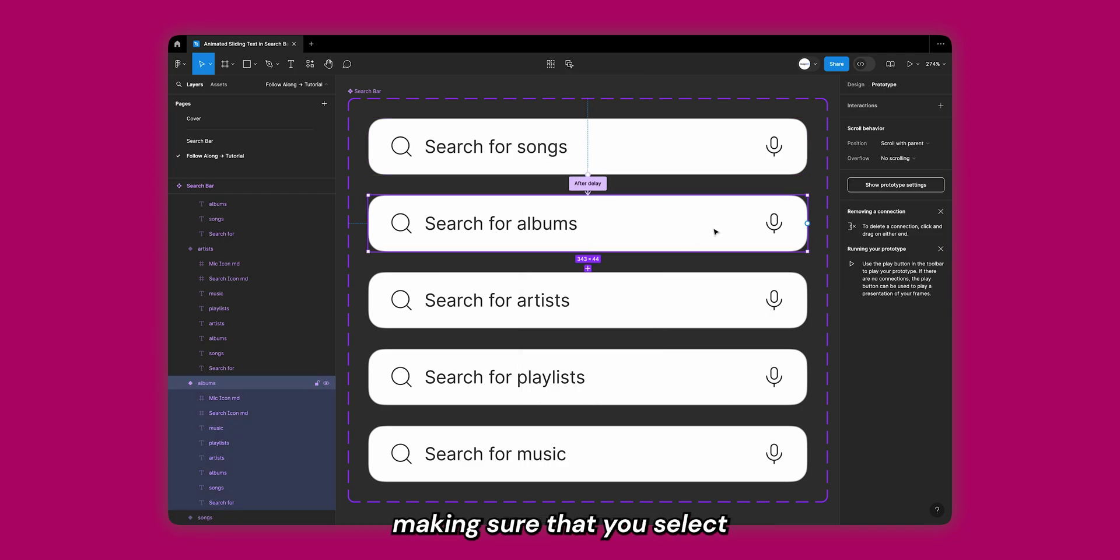
{"action": "left_click", "coordinate": [561, 295]}
{"action": "left_click_drag", "start_coordinate": [807, 223], "coordinate": [736, 471]}
{"action": "left_click", "coordinate": [557, 411]}
{"action": "left_click", "coordinate": [715, 320]}
{"action": "left_click", "coordinate": [552, 372]}
{"action": "left_click", "coordinate": [555, 489]}
- Connect playlists→music and loop music back to songs, both with After delay triggers
{"action": "left_click", "coordinate": [739, 386]}
{"action": "left_click", "coordinate": [549, 447]}
{"action": "left_click", "coordinate": [556, 496]}
{"action": "left_click", "coordinate": [775, 431]}
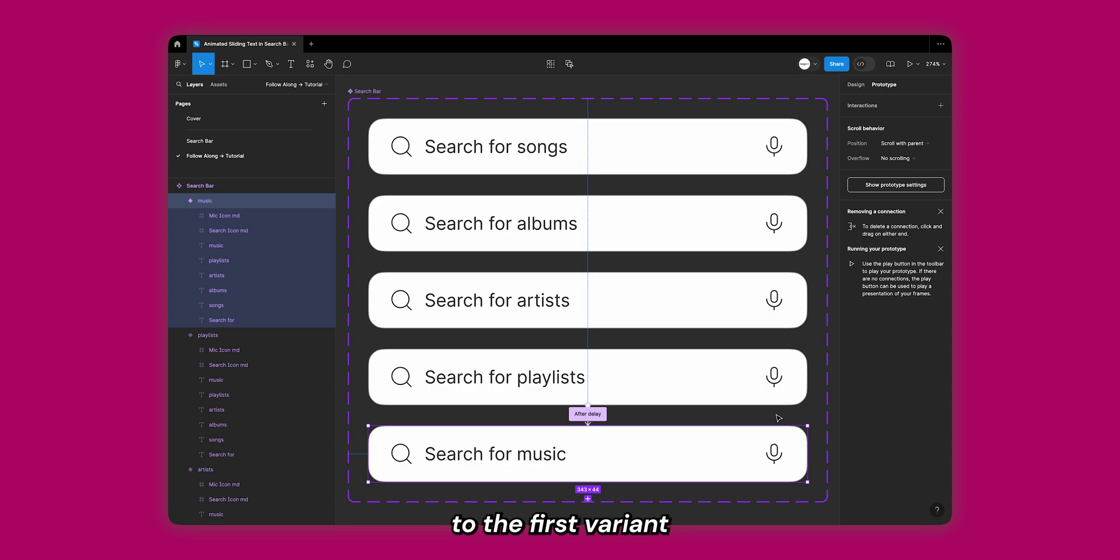
{"action": "left_click_drag", "start_coordinate": [807, 454], "coordinate": [738, 161]}
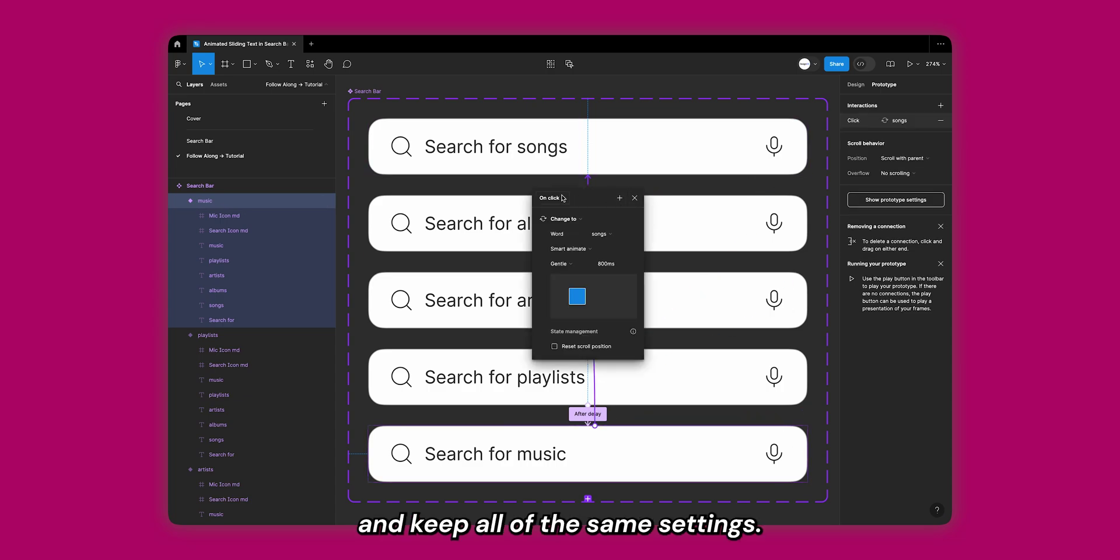
{"action": "left_click", "coordinate": [563, 199]}
{"action": "left_click", "coordinate": [562, 315]}
{"action": "left_click", "coordinate": [754, 344]}
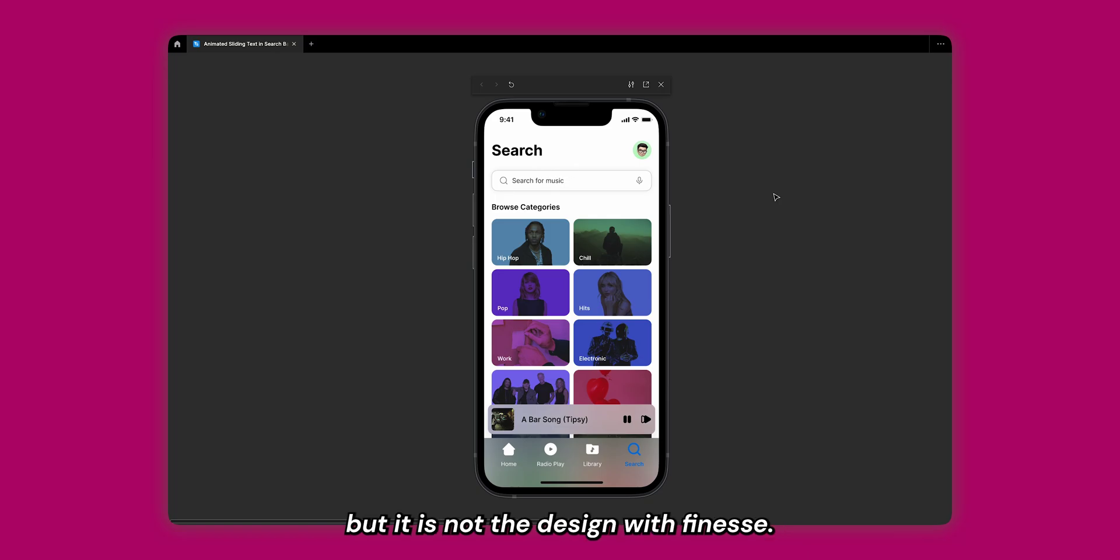
- Close the prototype preview and restore the hidden interface panels
{"action": "left_click", "coordinate": [662, 86]}
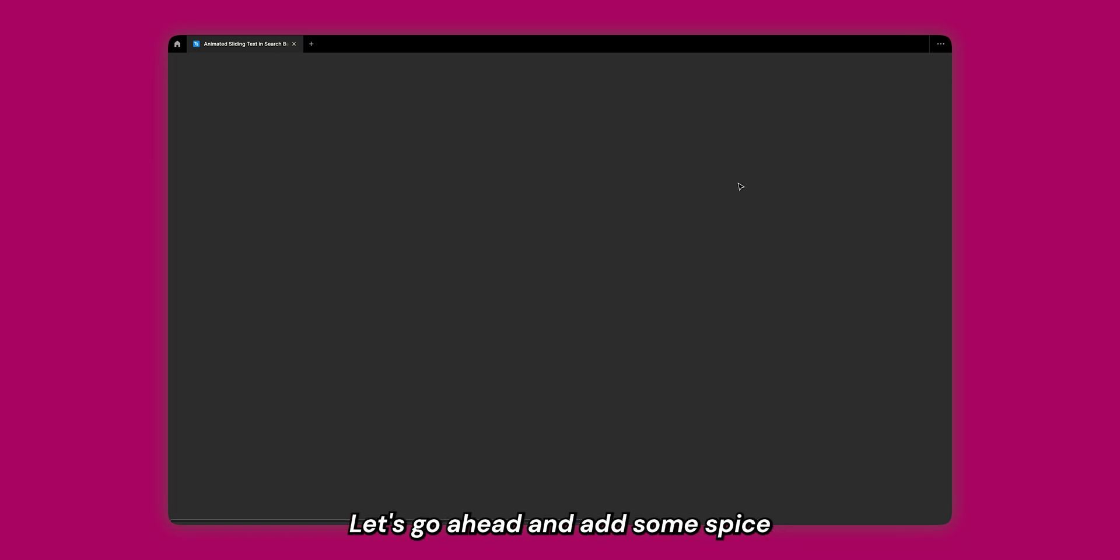
{"action": "scroll", "coordinate": [738, 186], "scroll_direction": "right", "scroll_amount": 7}
{"action": "scroll", "coordinate": [618, 155], "scroll_direction": "up", "scroll_amount": 3}
{"action": "key", "text": "ctrl+backslash"}
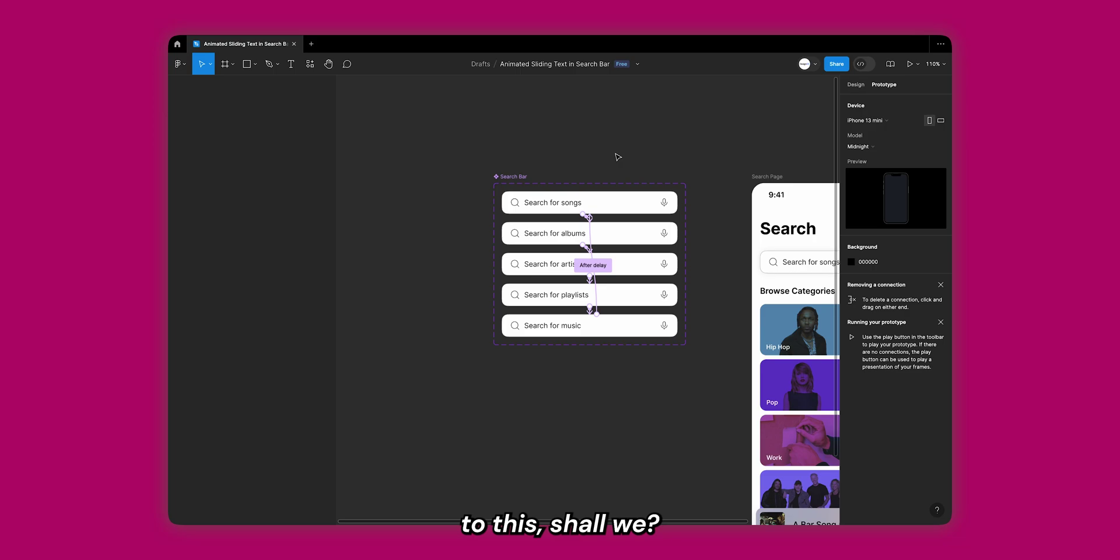
{"action": "scroll", "coordinate": [587, 196], "scroll_direction": "up", "scroll_amount": 5, "text": "ctrl"}
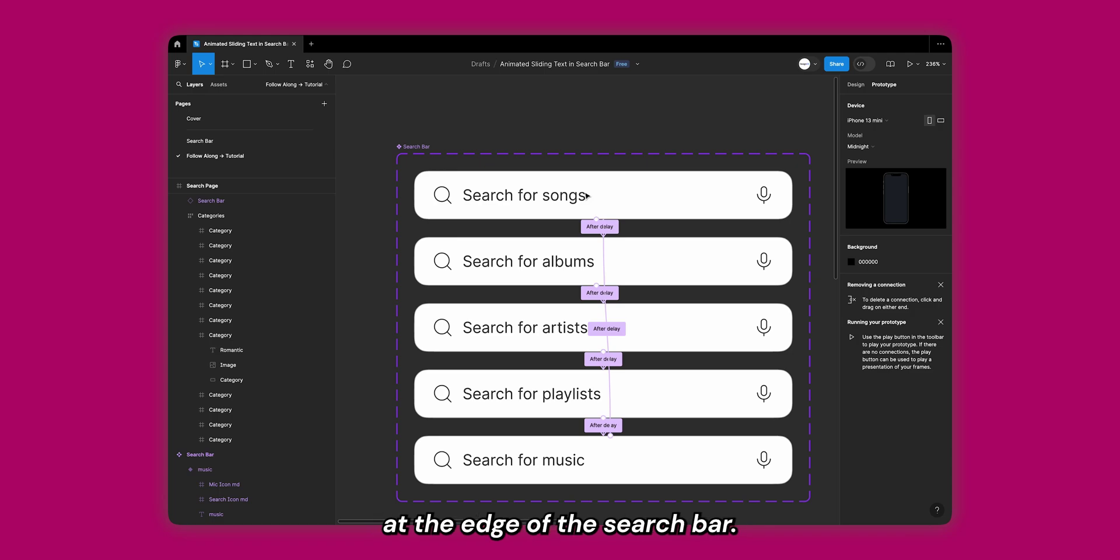
- Draw a rectangle aligned left and top on the songs bar, sized to a 343 × 12 strip
{"action": "key", "text": "r"}
{"action": "left_click", "coordinate": [539, 178]}
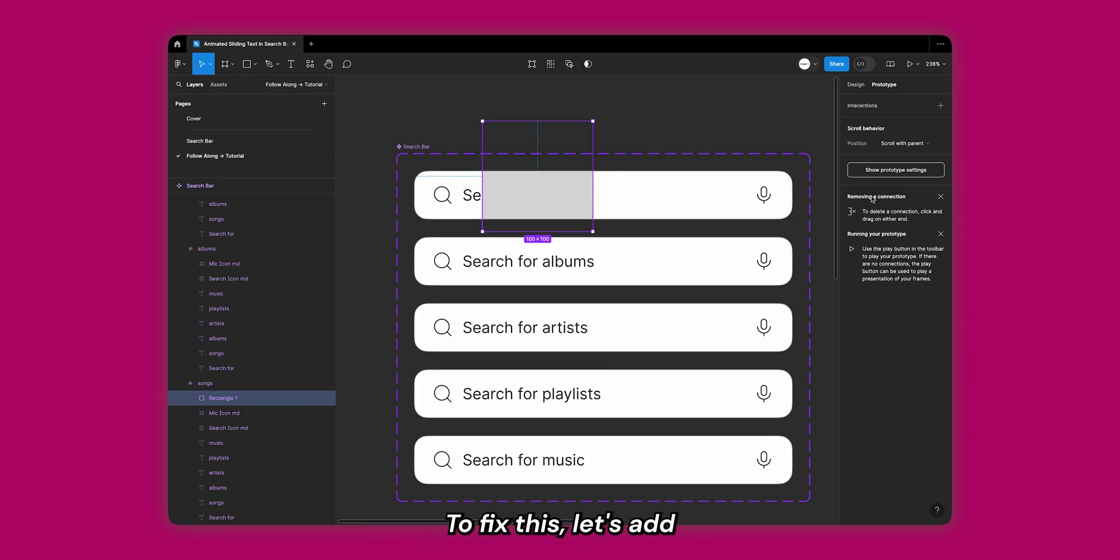
{"action": "left_click", "coordinate": [855, 85]}
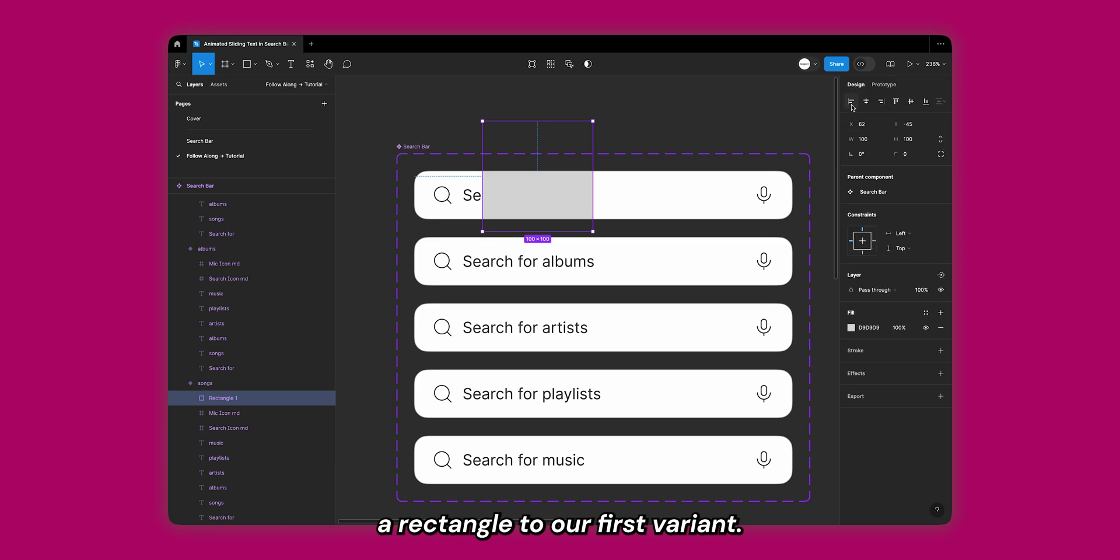
{"action": "left_click", "coordinate": [850, 103]}
{"action": "left_click", "coordinate": [895, 102]}
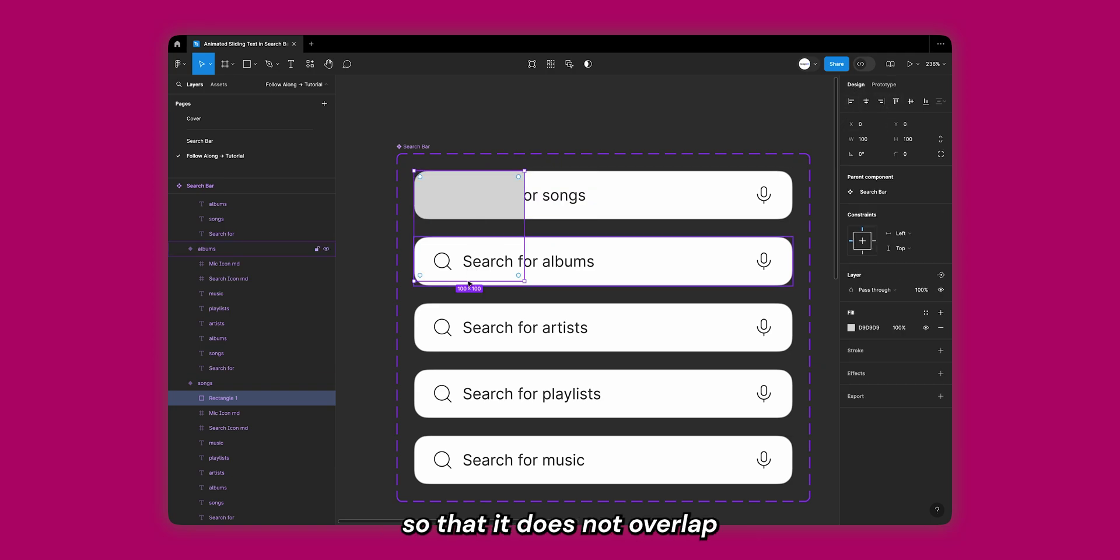
{"action": "left_click_drag", "start_coordinate": [468, 280], "coordinate": [474, 184]}
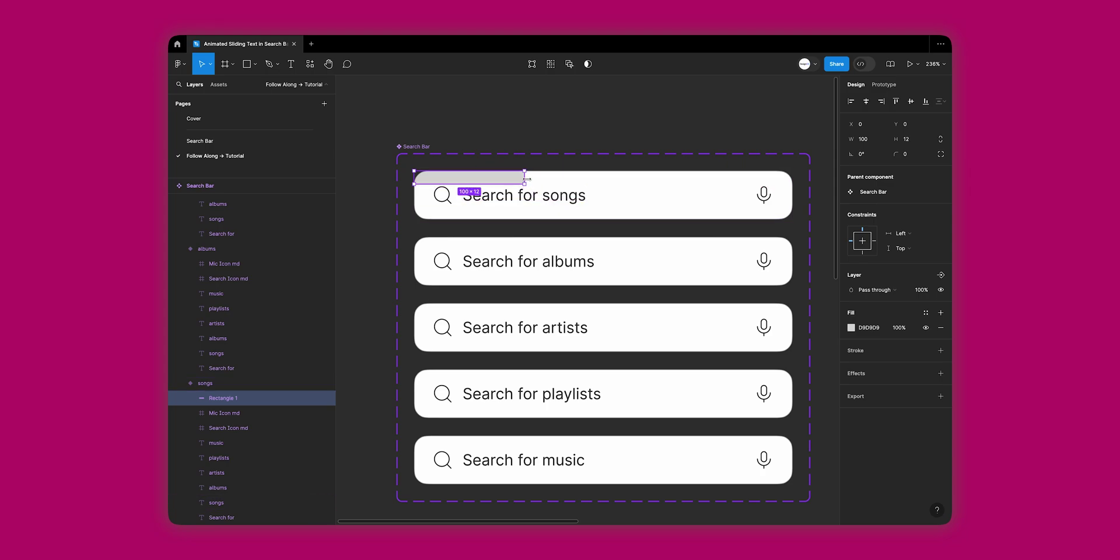
{"action": "left_click_drag", "start_coordinate": [526, 179], "coordinate": [790, 182]}
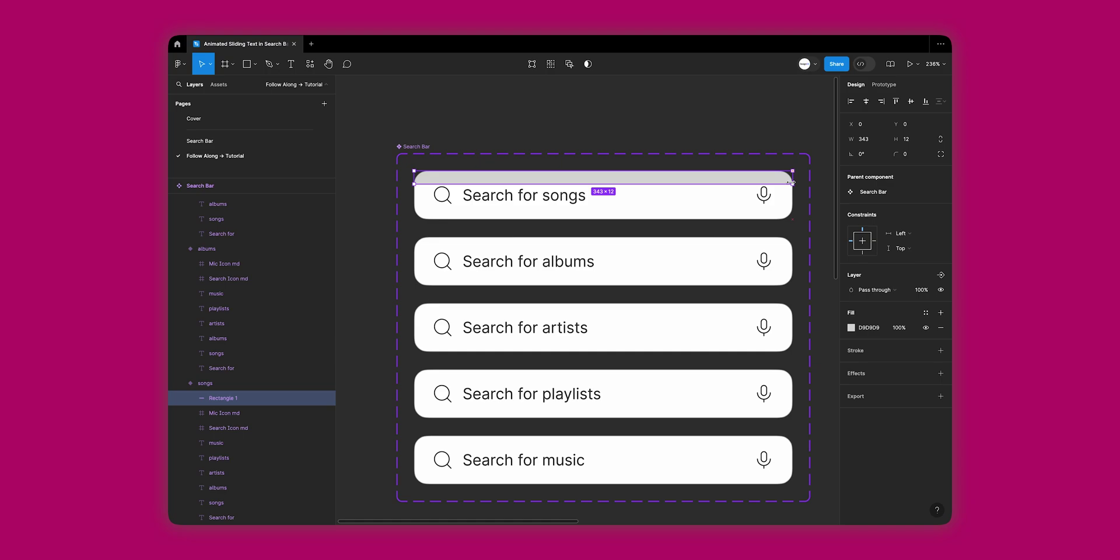
- Give the strip a vertical linear gradient fill with its first stop set to FFFFFF
{"action": "left_click", "coordinate": [851, 329]}
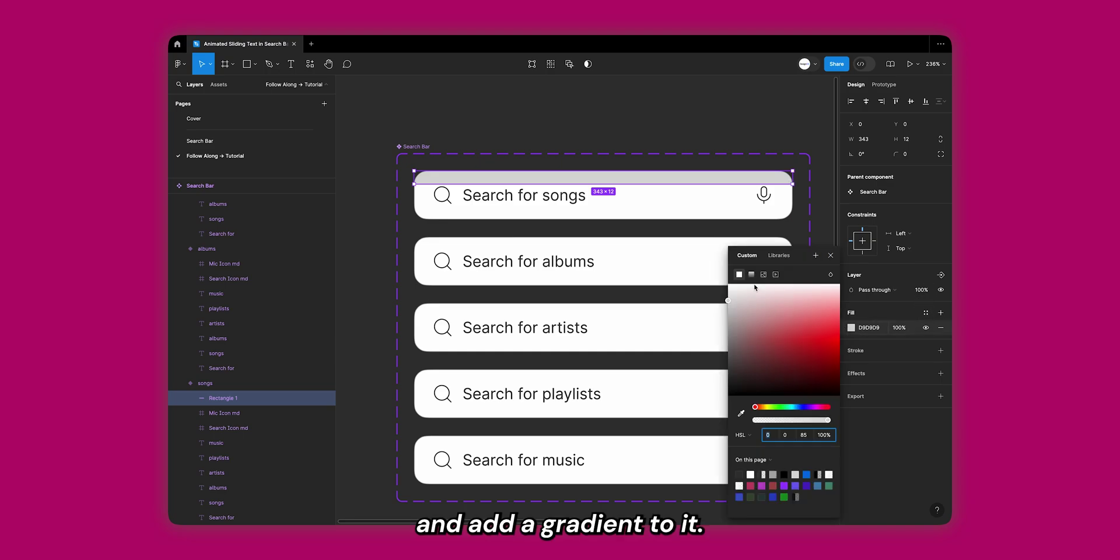
{"action": "left_click", "coordinate": [752, 275]}
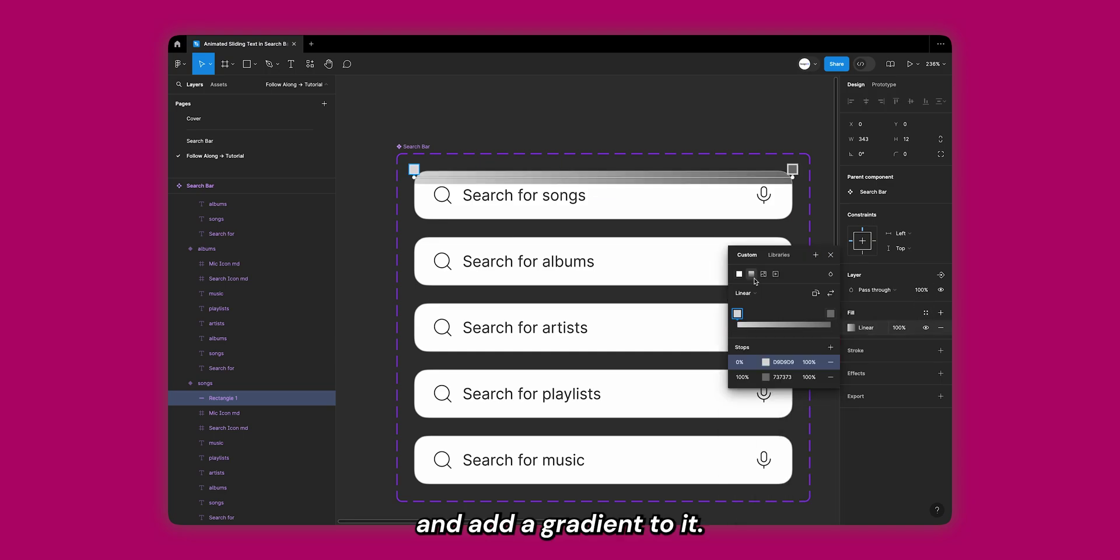
{"action": "left_click", "coordinate": [817, 293]}
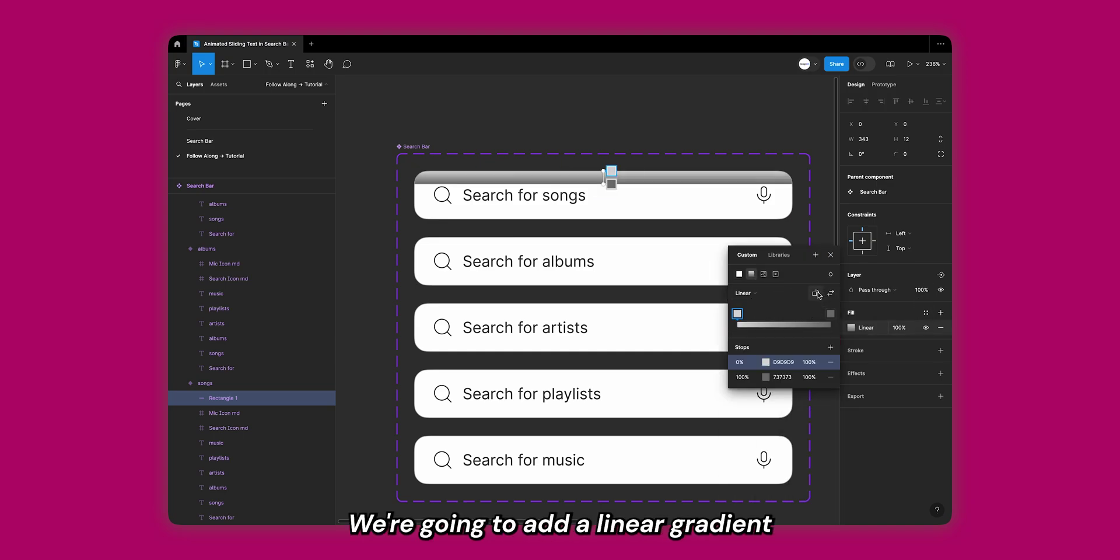
{"action": "left_click", "coordinate": [778, 362]}
{"action": "type", "text": "FFFFFF"}
{"action": "key", "text": "Return"}
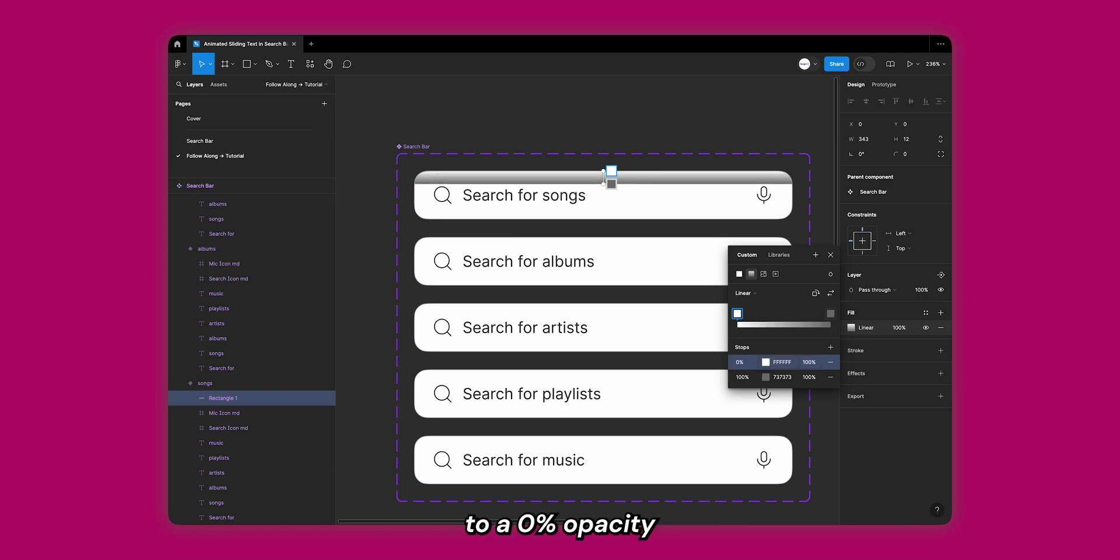
- Set the second gradient stop to FFFFFF at 0% opacity, then start renaming the layer
{"action": "left_click", "coordinate": [830, 314]}
{"action": "left_click", "coordinate": [781, 377]}
{"action": "type", "text": "FFFFFF"}
{"action": "key", "text": "Return"}
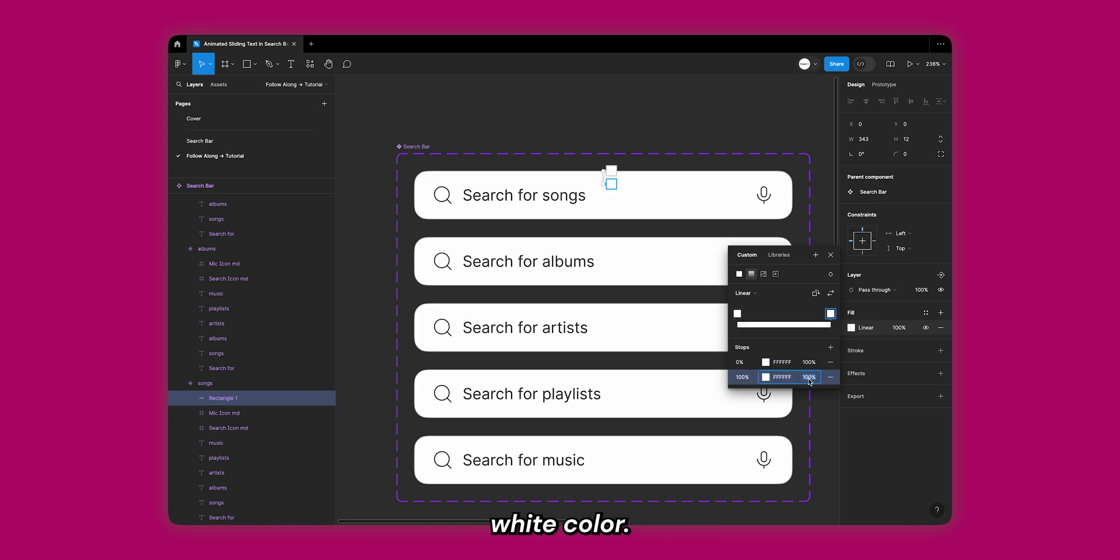
{"action": "type", "text": "0"}
{"action": "key", "text": "Return"}
{"action": "left_click", "coordinate": [829, 256]}
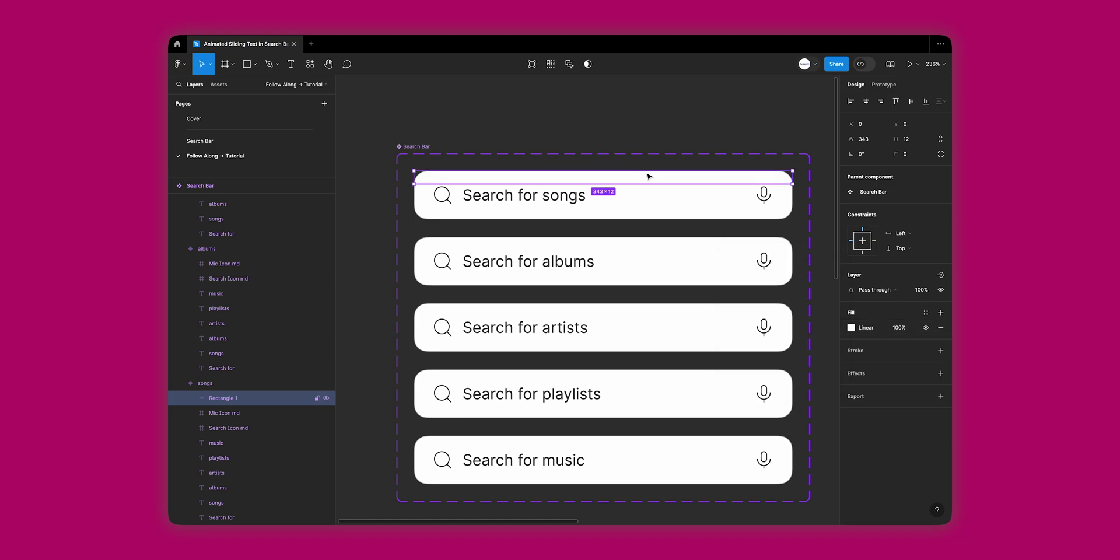
{"action": "double_click", "coordinate": [259, 401]}
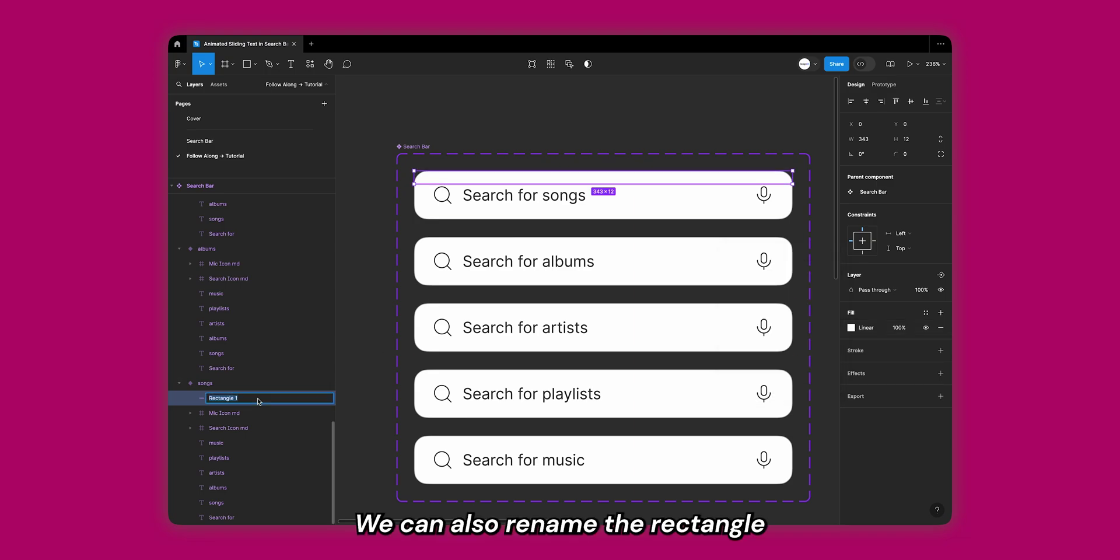
- Name the layer 'Gradient 1' and add a bottom-aligned copy with its gradient reversed
{"action": "type", "text": "Gradie"}
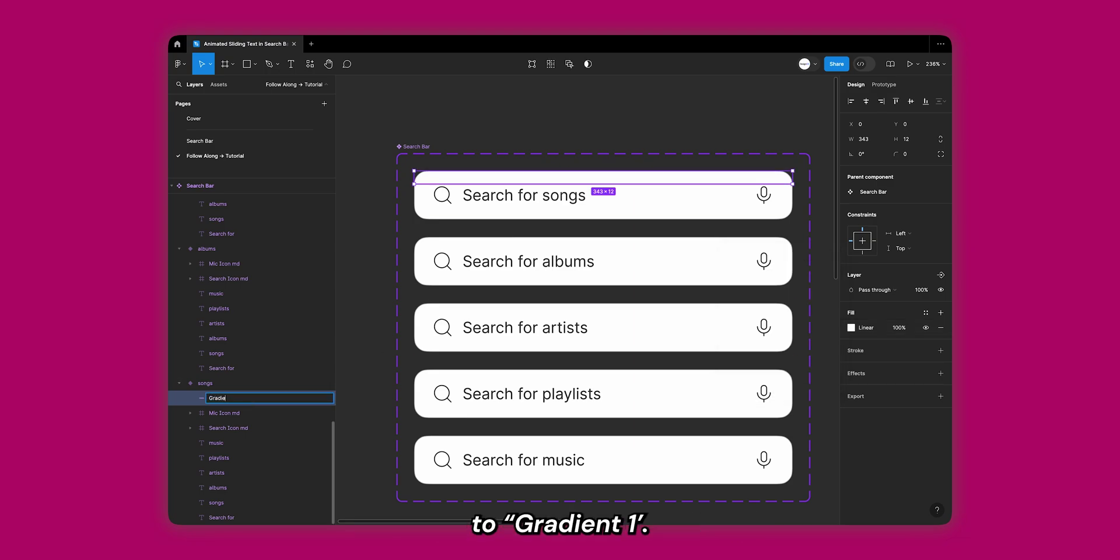
{"action": "type", "text": "nt 1"}
{"action": "key", "text": "Return"}
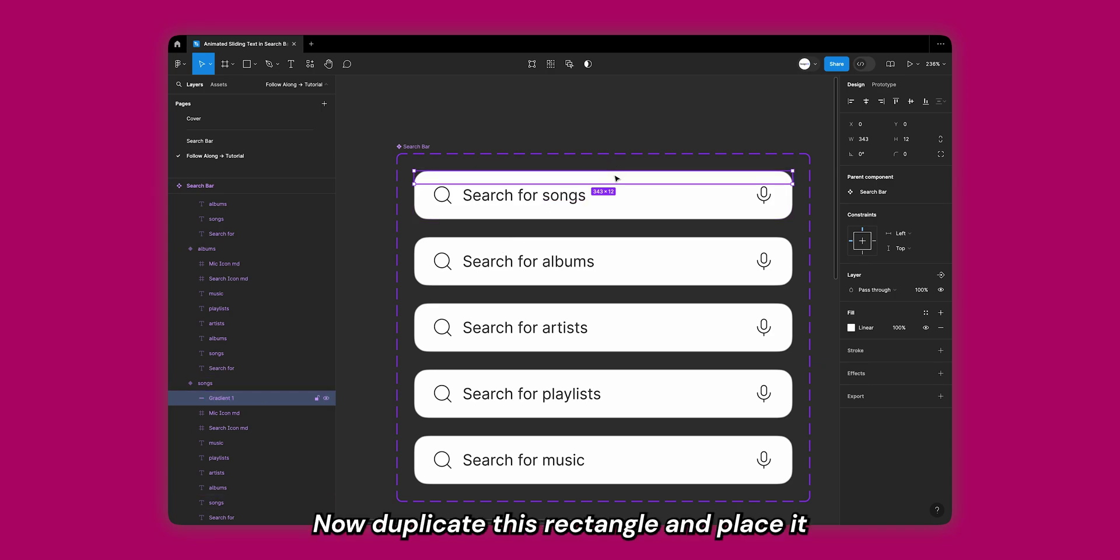
{"action": "left_click_drag", "start_coordinate": [615, 177], "coordinate": [617, 207]}
{"action": "left_click", "coordinate": [927, 102]}
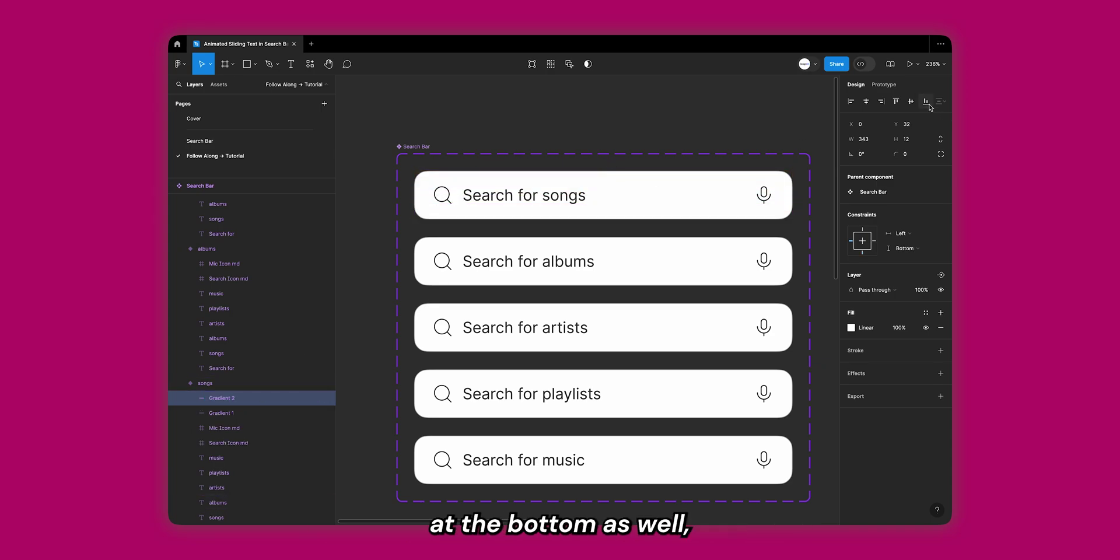
{"action": "left_click", "coordinate": [851, 327]}
{"action": "left_click", "coordinate": [831, 368]}
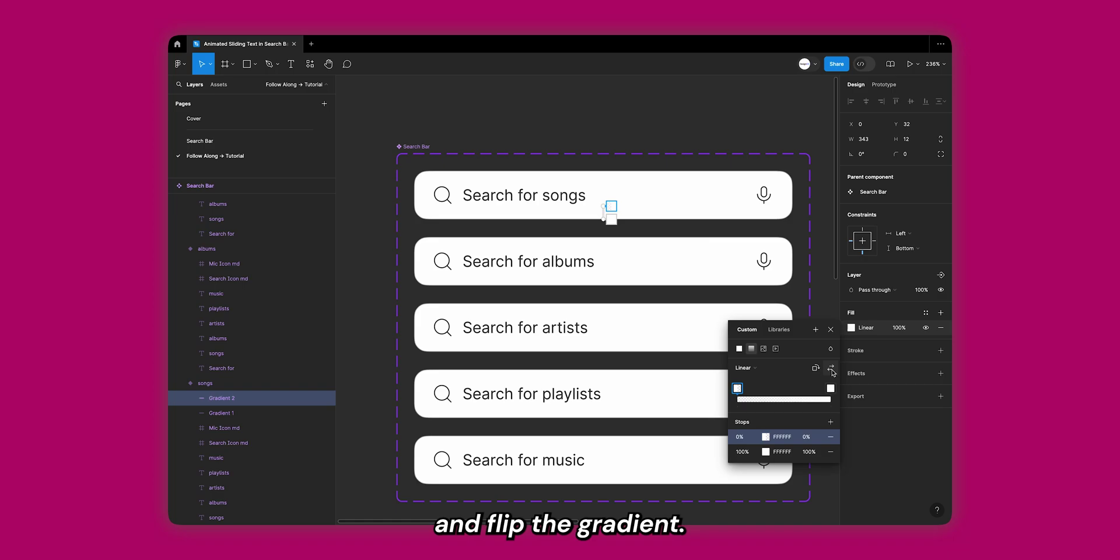
{"action": "key", "text": "Escape"}
- Nudge the songs word up into the fade to test it, then move it back down
{"action": "scroll", "coordinate": [568, 187], "scroll_direction": "up", "scroll_amount": 6}
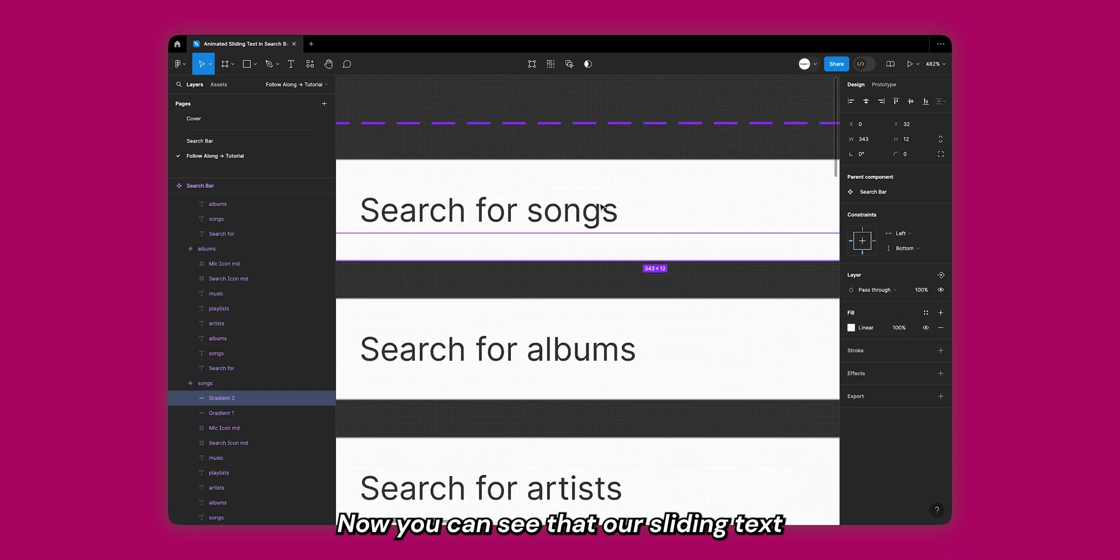
{"action": "left_click", "coordinate": [601, 215]}
{"action": "key", "text": "Up"}
{"action": "key", "text": "Up"}
{"action": "key", "text": "Up"}
{"action": "key", "text": "Up"}
{"action": "key", "text": "Up"}
{"action": "key", "text": "Up"}
{"action": "key", "text": "Up"}
{"action": "key", "text": "Up"}
{"action": "key", "text": "Up"}
{"action": "key", "text": "Up"}
{"action": "key", "text": "Up"}
{"action": "key", "text": "Up"}
{"action": "key", "text": "Up"}
{"action": "key", "text": "Up"}
{"action": "key", "text": "Up"}
{"action": "key", "text": "Up"}
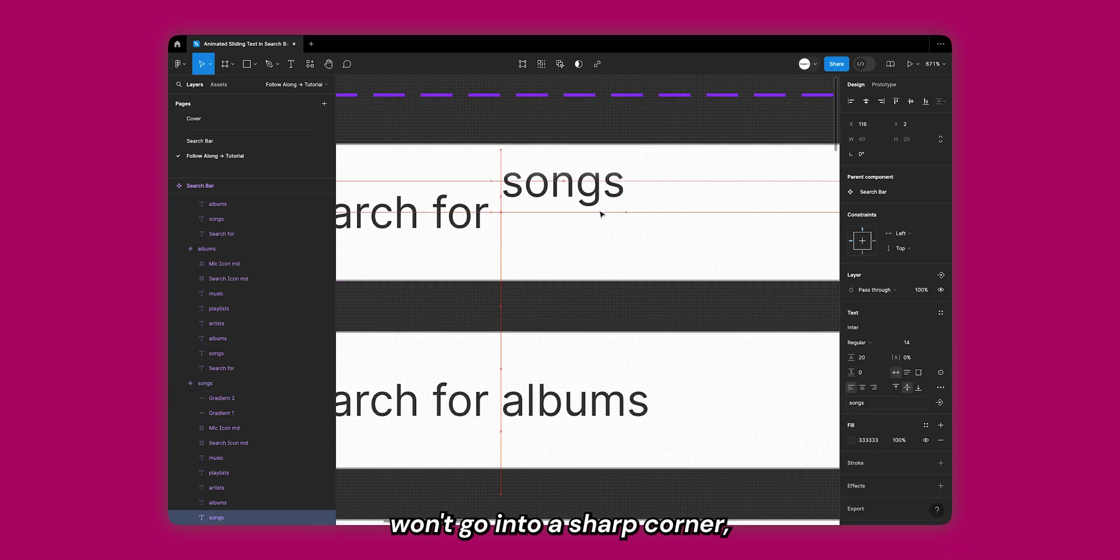
{"action": "key", "text": "Up"}
{"action": "key", "text": "Up"}
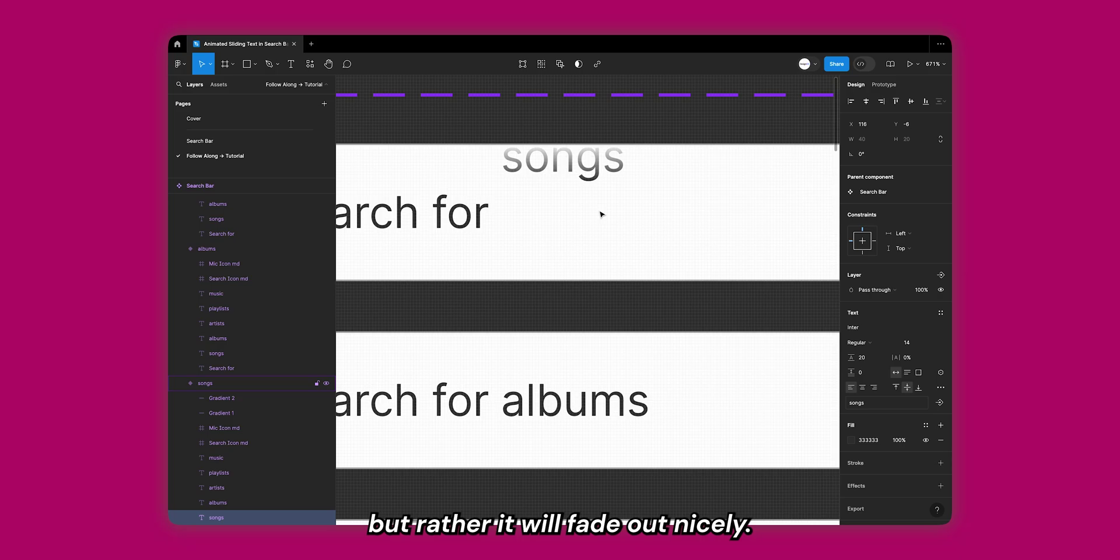
{"action": "key", "text": "Down"}
{"action": "key", "text": "Down"}
{"action": "key", "text": "Down"}
{"action": "key", "text": "Down"}
{"action": "key", "text": "Down"}
{"action": "key", "text": "Down"}
{"action": "key", "text": "Down"}
{"action": "key", "text": "Down"}
{"action": "key", "text": "Down"}
{"action": "key", "text": "Down"}
{"action": "key", "text": "Down"}
{"action": "key", "text": "Down"}
{"action": "key", "text": "Down"}
{"action": "key", "text": "Down"}
{"action": "key", "text": "Down"}
{"action": "key", "text": "Down"}
{"action": "key", "text": "Down"}
{"action": "key", "text": "Down"}
- Paste both gradient strips into the albums, artists, playlists and music variants, then preview the prototype
{"action": "scroll", "coordinate": [600, 214], "scroll_direction": "down", "scroll_amount": 6}
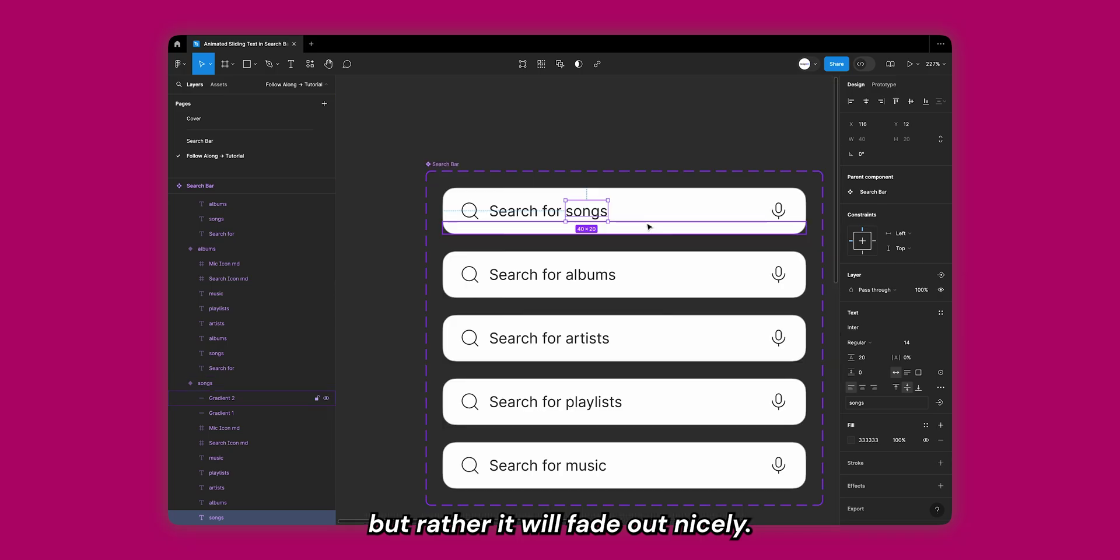
{"action": "left_click", "coordinate": [649, 227]}
{"action": "left_click", "coordinate": [672, 198], "text": "shift"}
{"action": "scroll", "coordinate": [706, 231], "scroll_direction": "down", "scroll_amount": 1}
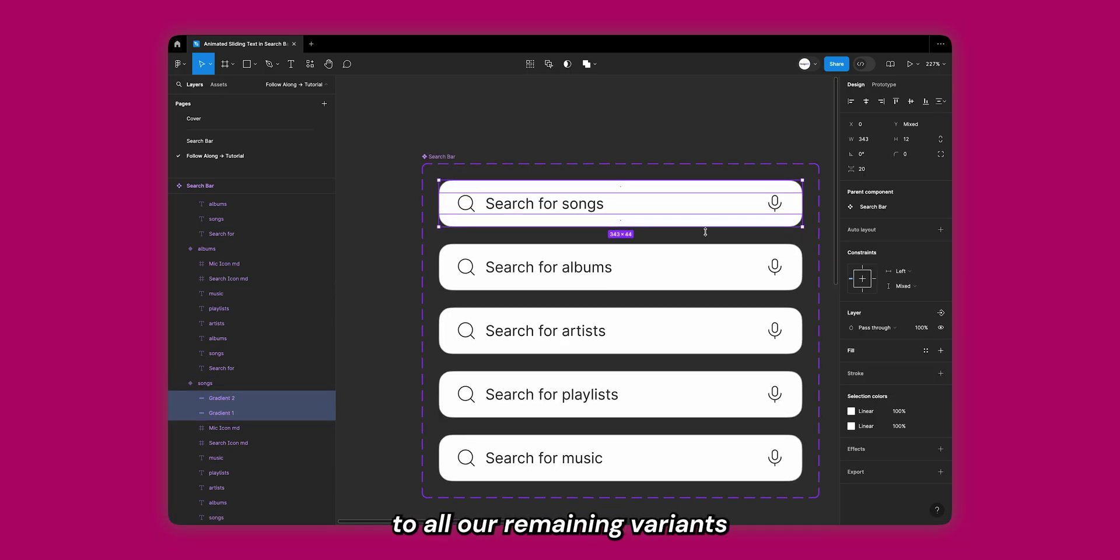
{"action": "left_click", "coordinate": [685, 257]}
{"action": "scroll", "coordinate": [677, 271], "scroll_direction": "down", "scroll_amount": 2}
{"action": "left_click", "coordinate": [675, 282], "text": "shift"}
{"action": "left_click", "coordinate": [662, 349], "text": "shift"}
{"action": "left_click", "coordinate": [652, 409], "text": "shift"}
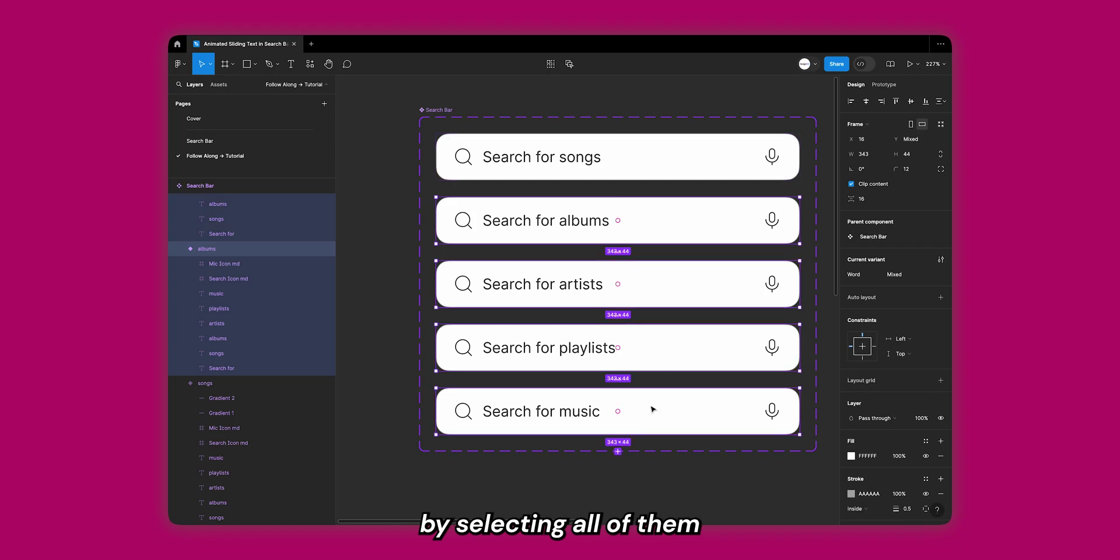
{"action": "key", "text": "ctrl+v"}
{"action": "scroll", "coordinate": [211, 293], "scroll_direction": "up", "scroll_amount": 5}
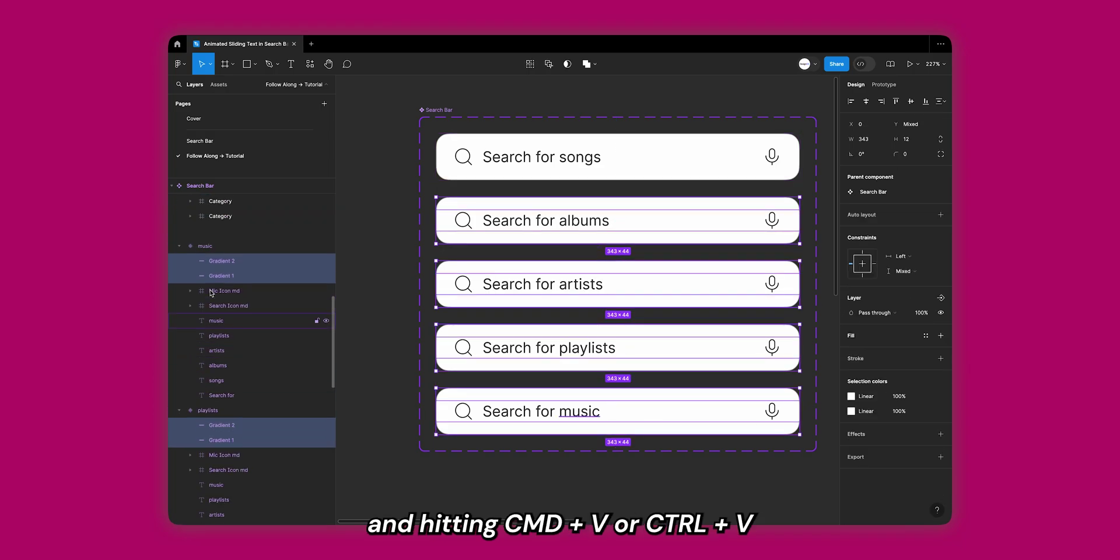
{"action": "key", "text": "alt+super+Return"}
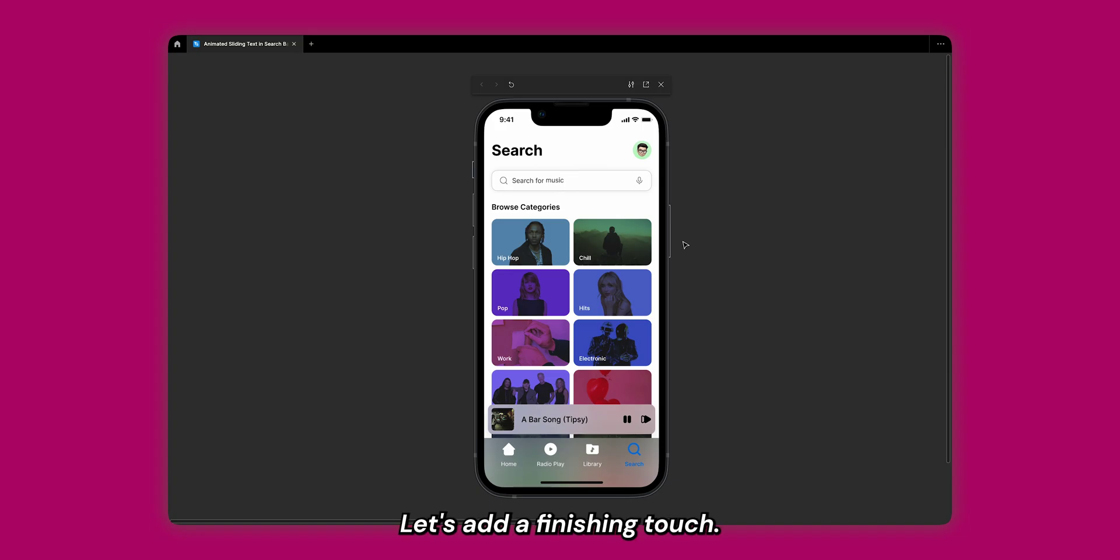
- Set the albums variant's inactive words to font size 12
{"action": "key", "text": "Escape"}
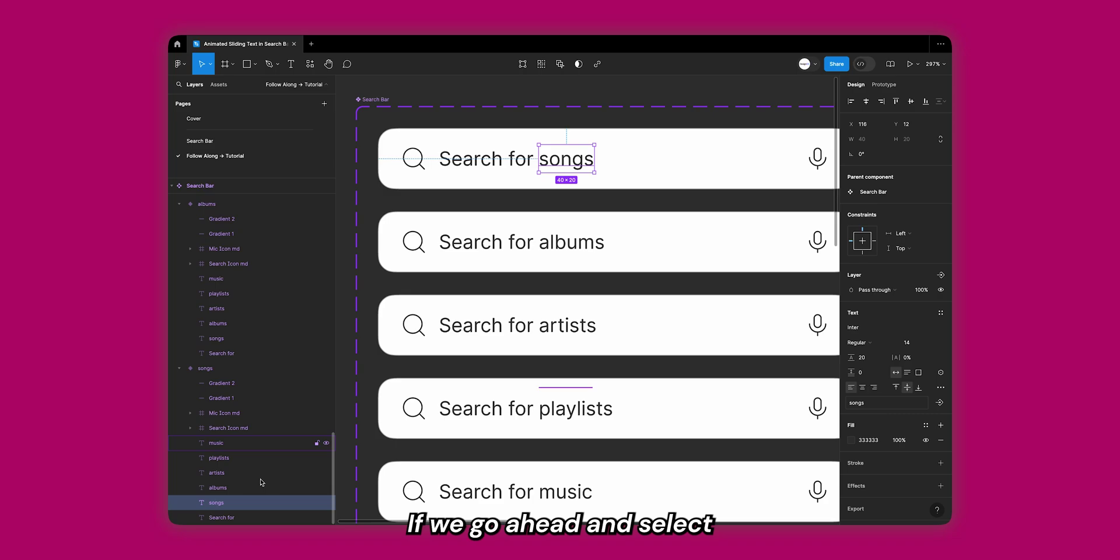
{"action": "left_click", "coordinate": [217, 488], "text": "shift"}
{"action": "type", "text": "12"}
{"action": "left_click", "coordinate": [670, 366]}
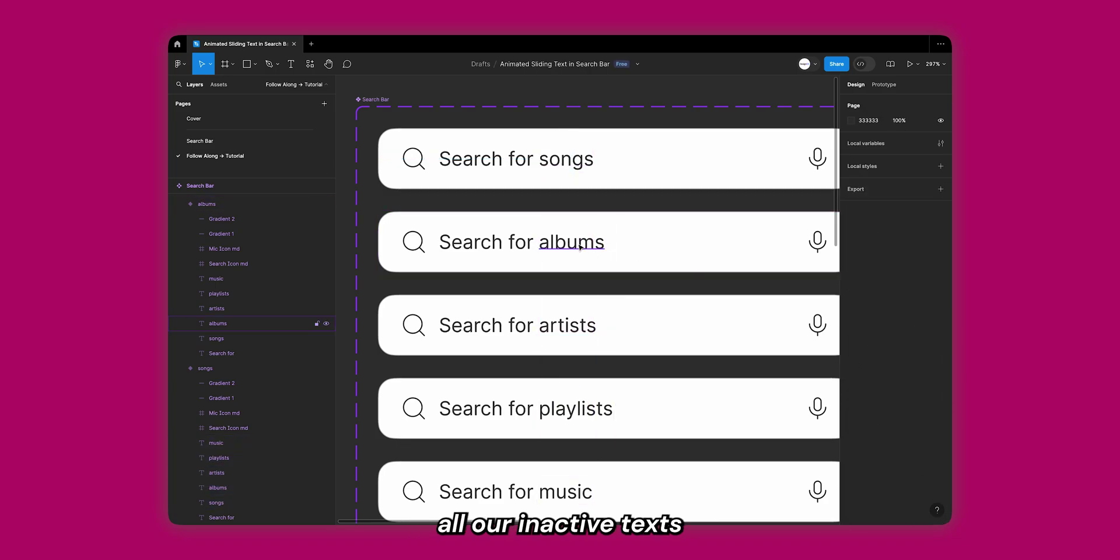
{"action": "left_click", "coordinate": [216, 338]}
{"action": "left_click", "coordinate": [216, 309], "text": "super"}
{"action": "left_click", "coordinate": [219, 294], "text": "super"}
{"action": "left_click", "coordinate": [217, 279], "text": "super"}
{"action": "left_click", "coordinate": [908, 366]}
{"action": "type", "text": "12"}
- Set the artists variant's inactive words to font size 12
{"action": "left_click", "coordinate": [567, 325], "text": "super"}
{"action": "left_click", "coordinate": [233, 294]}
{"action": "left_click", "coordinate": [234, 280], "text": "super"}
{"action": "left_click", "coordinate": [236, 250], "text": "super"}
{"action": "left_click", "coordinate": [241, 236], "text": "super"}
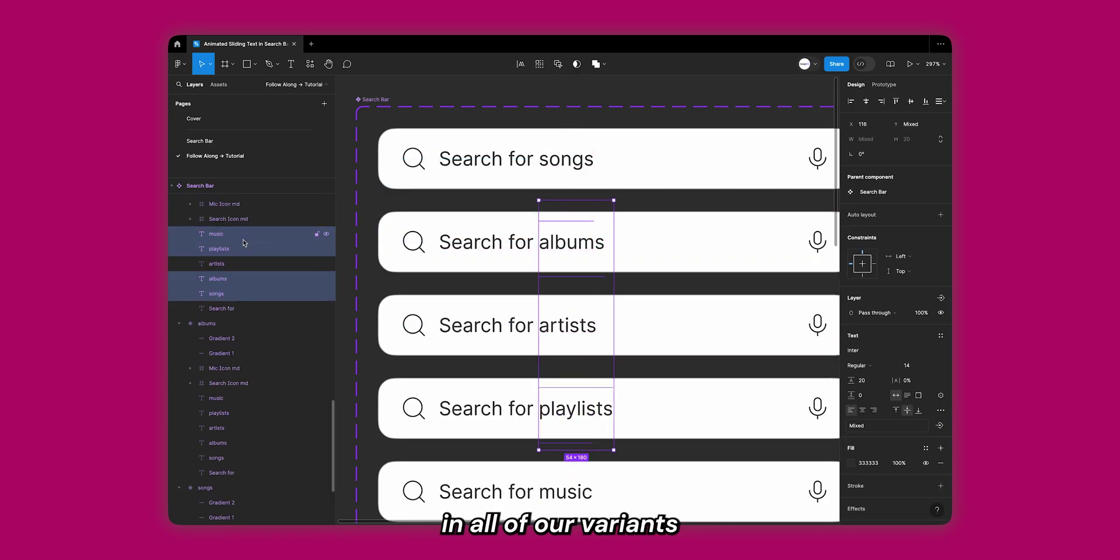
{"action": "left_click", "coordinate": [908, 366]}
{"action": "type", "text": "12"}
- Set the playlists variant's inactive words to font size 10 and select the music variant's inactive words
{"action": "left_click", "coordinate": [227, 308]}
{"action": "left_click", "coordinate": [216, 337], "text": "shift"}
{"action": "left_click", "coordinate": [219, 277], "text": "super"}
{"action": "left_click", "coordinate": [908, 365]}
{"action": "type", "text": "10"}
{"action": "scroll", "coordinate": [620, 329], "scroll_direction": "down", "scroll_amount": 3}
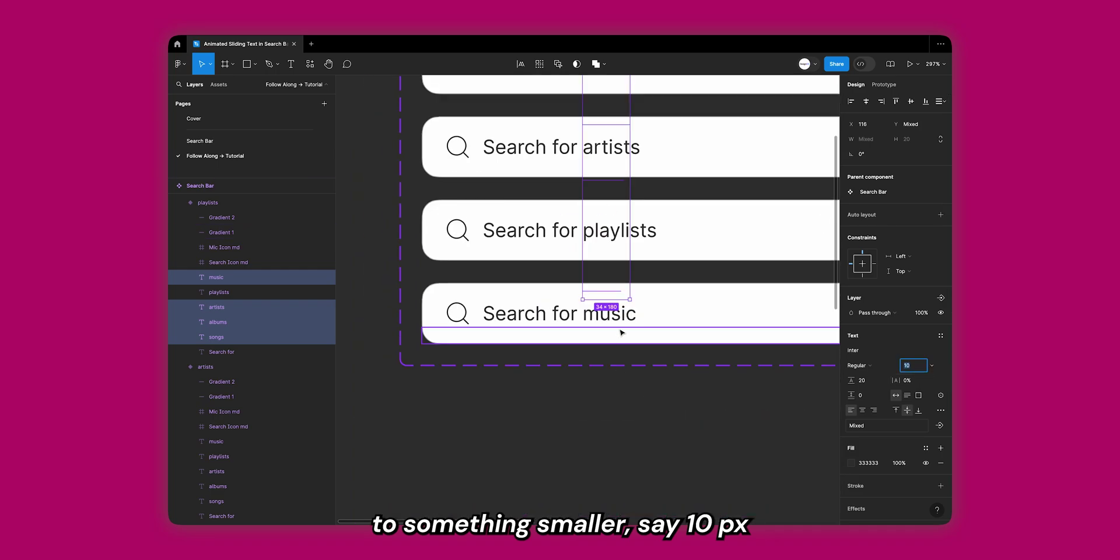
{"action": "left_click", "coordinate": [617, 318], "text": "super"}
{"action": "left_click", "coordinate": [222, 312]}
{"action": "left_click", "coordinate": [234, 357], "text": "shift"}
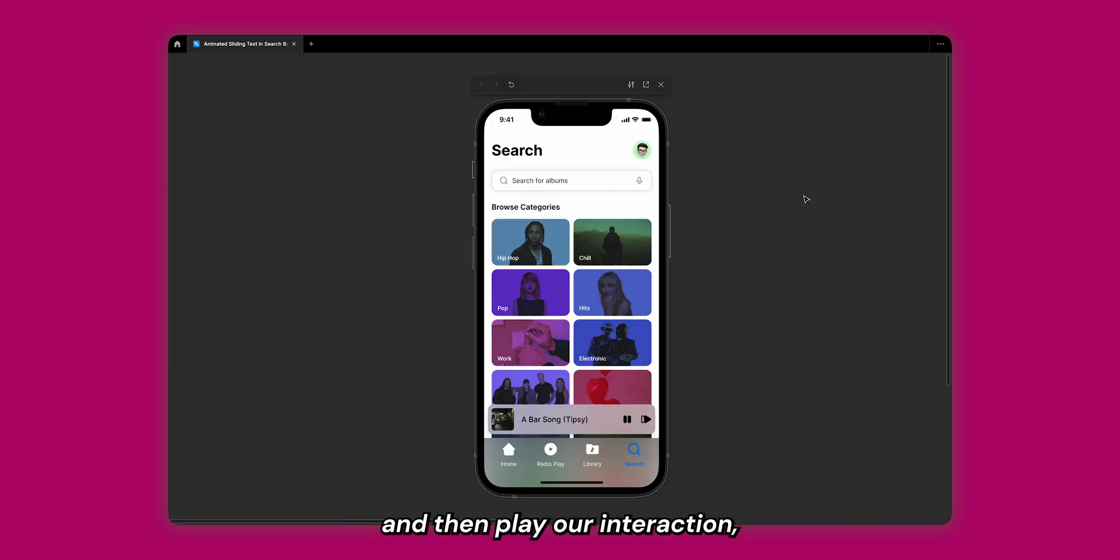